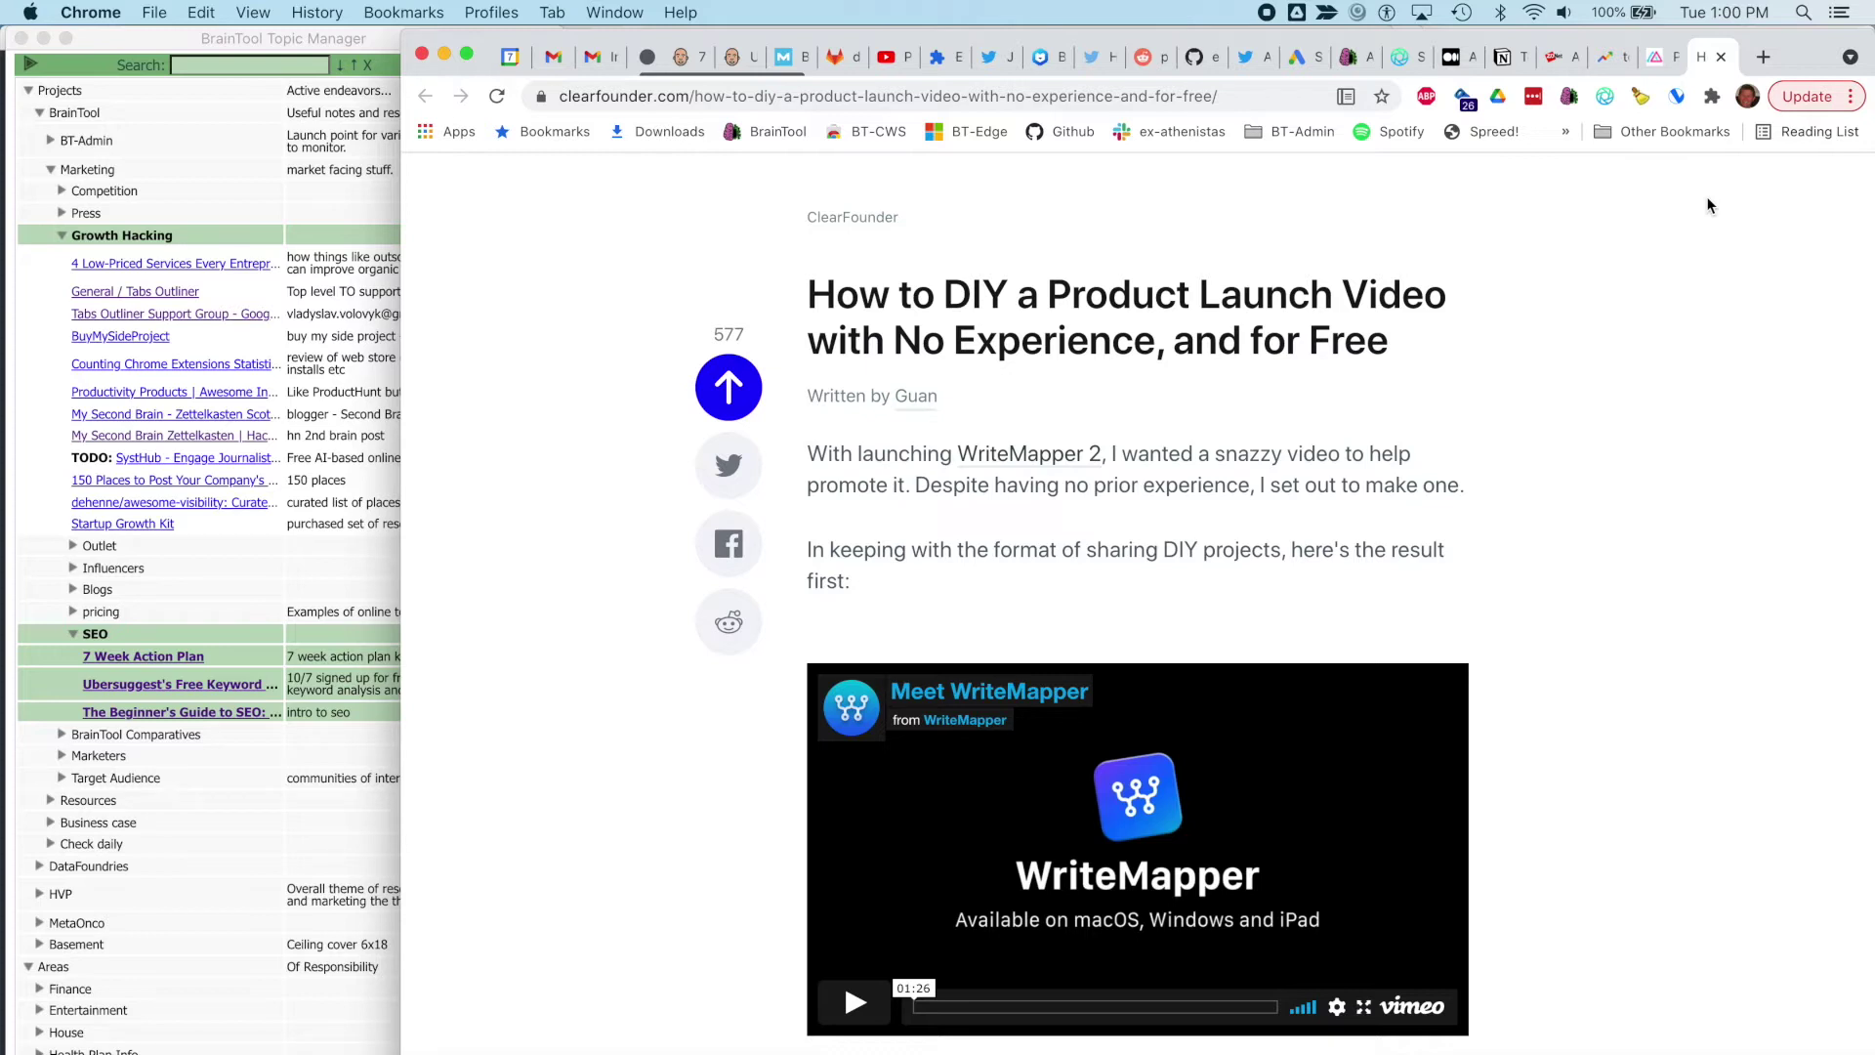
# Start a BrainTool bookmark for only the product launch video page, with the note "movie process w free tools".
pyautogui.hotkey('alt', 'b')
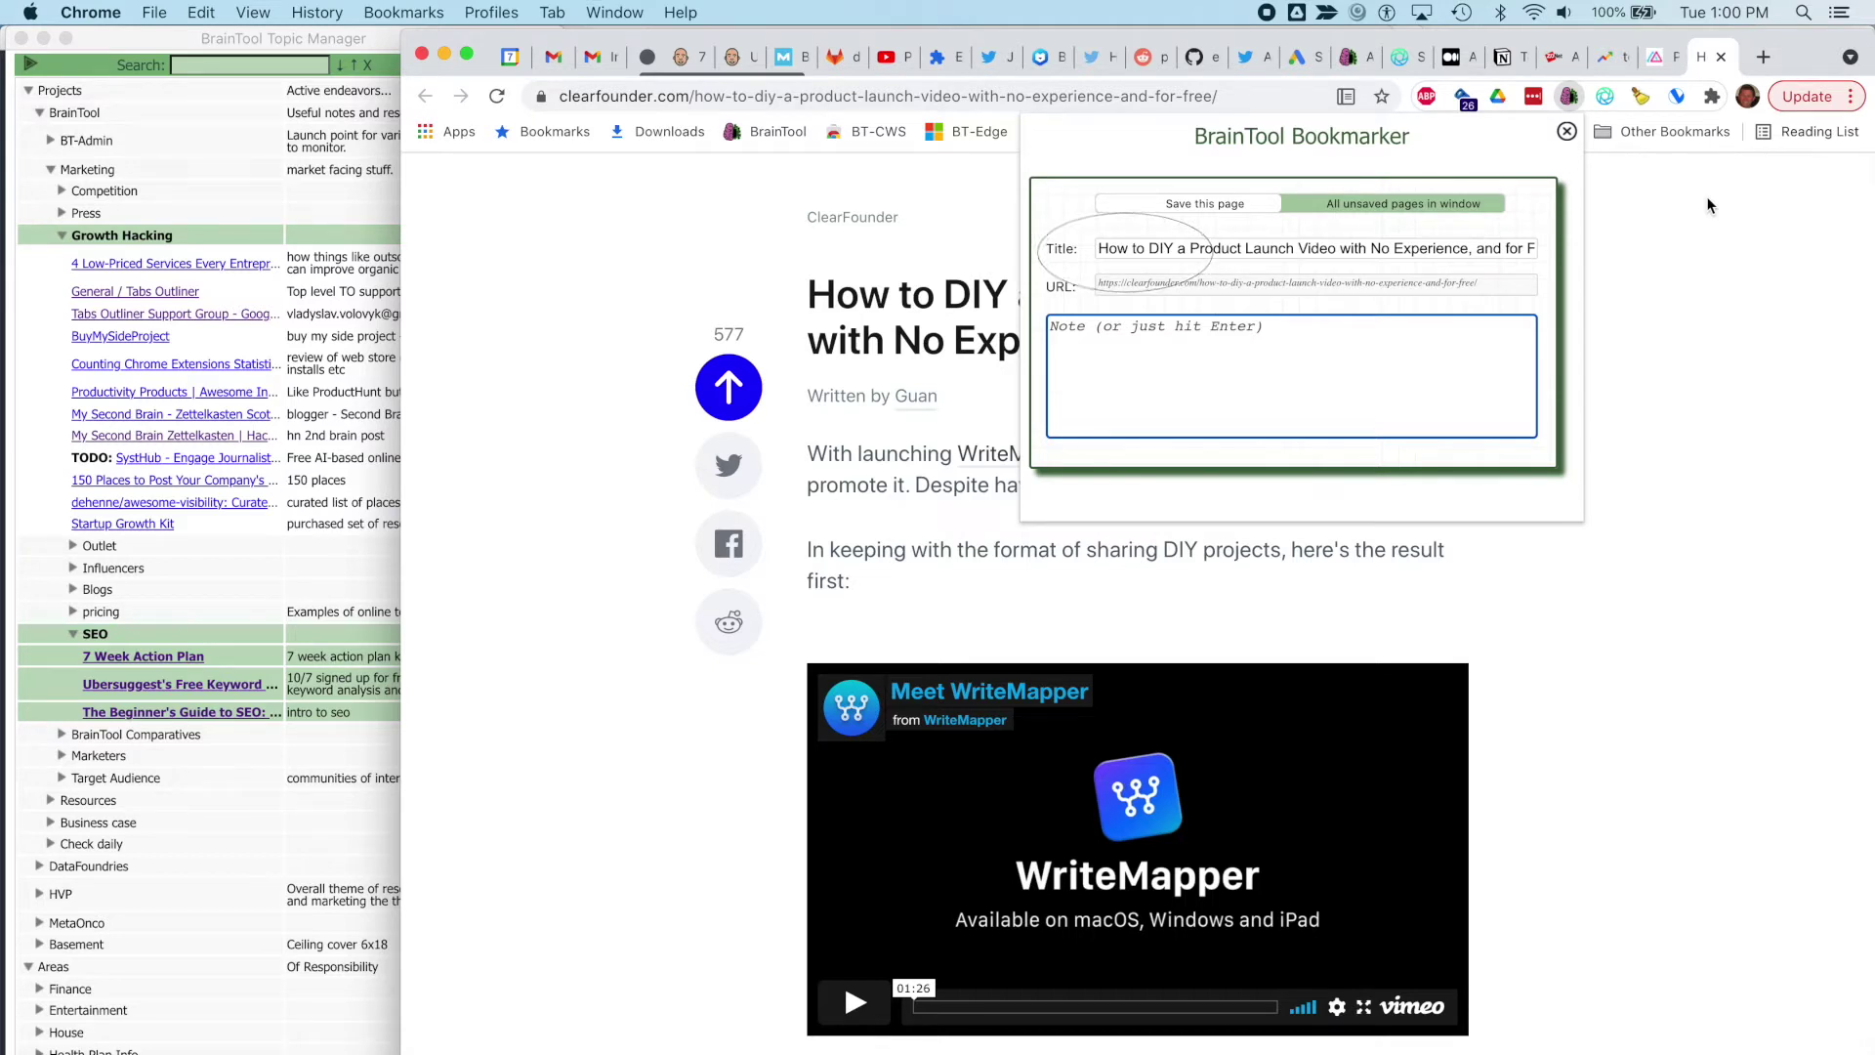
pyautogui.click(1434, 209)
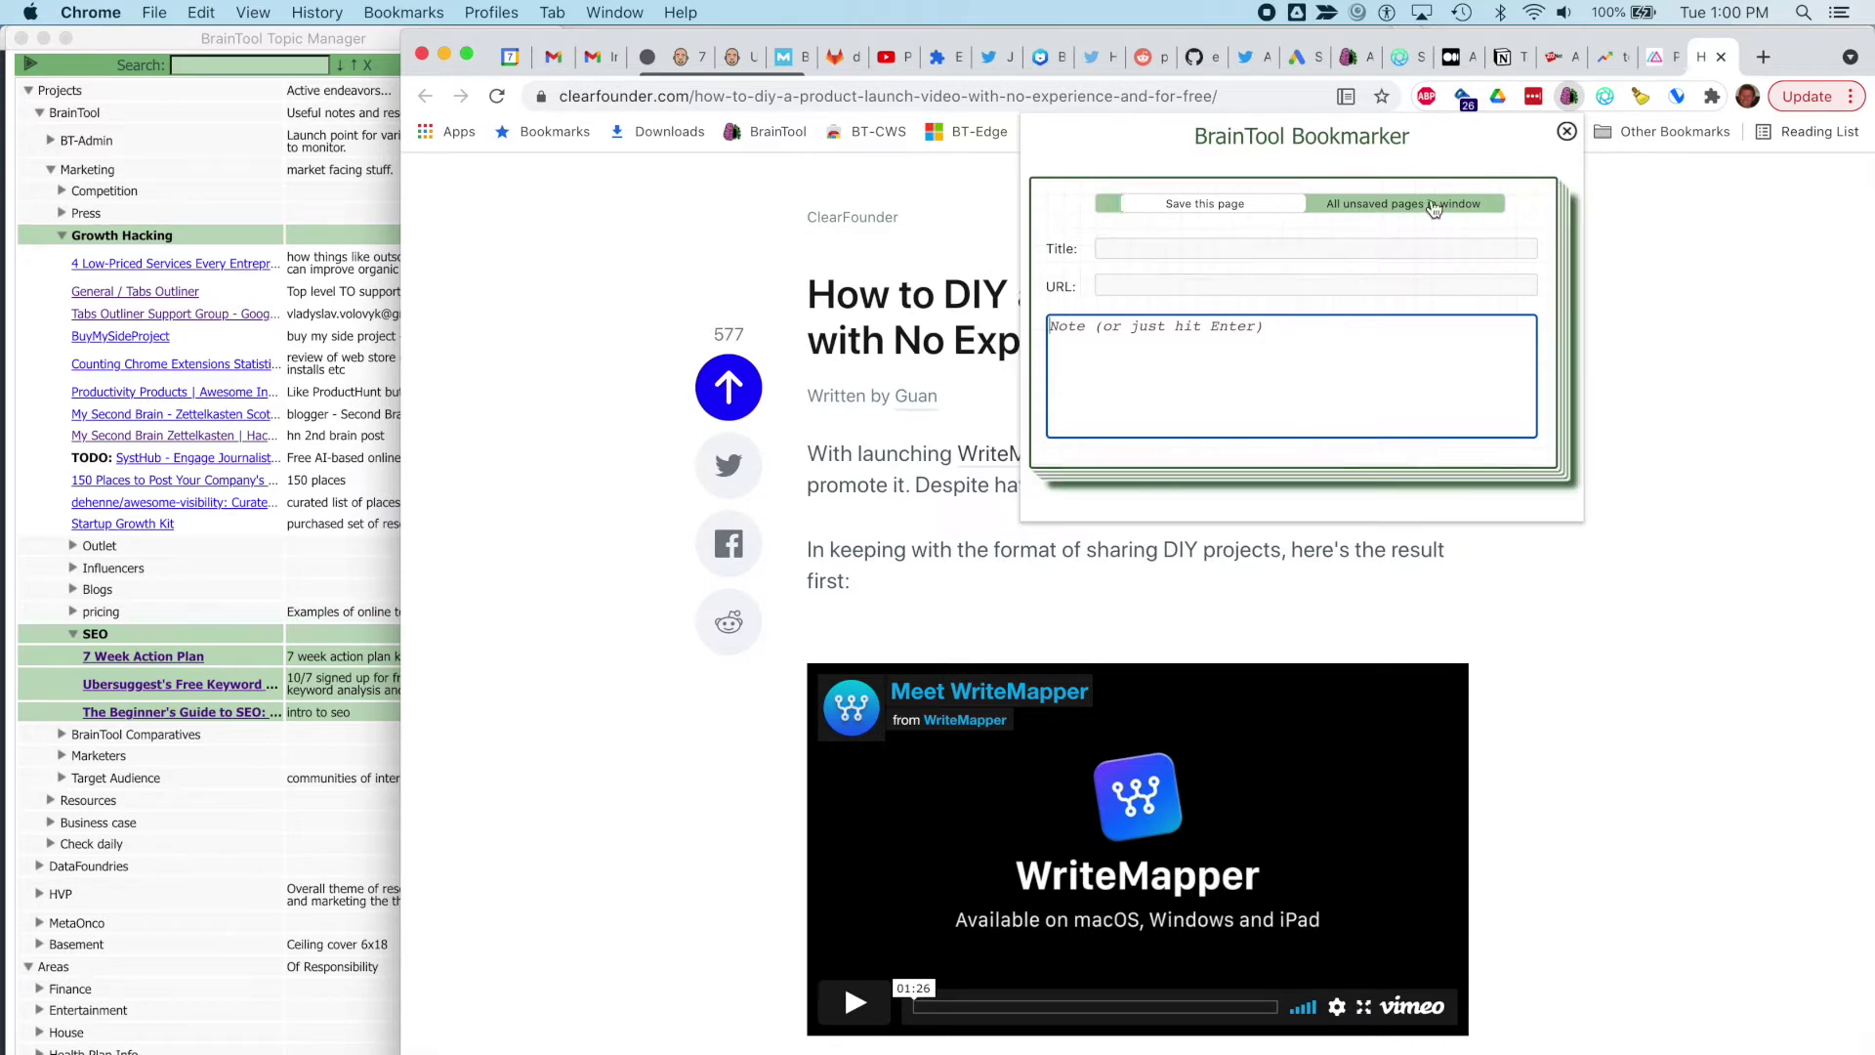
pyautogui.click(1272, 211)
pyautogui.write('m')
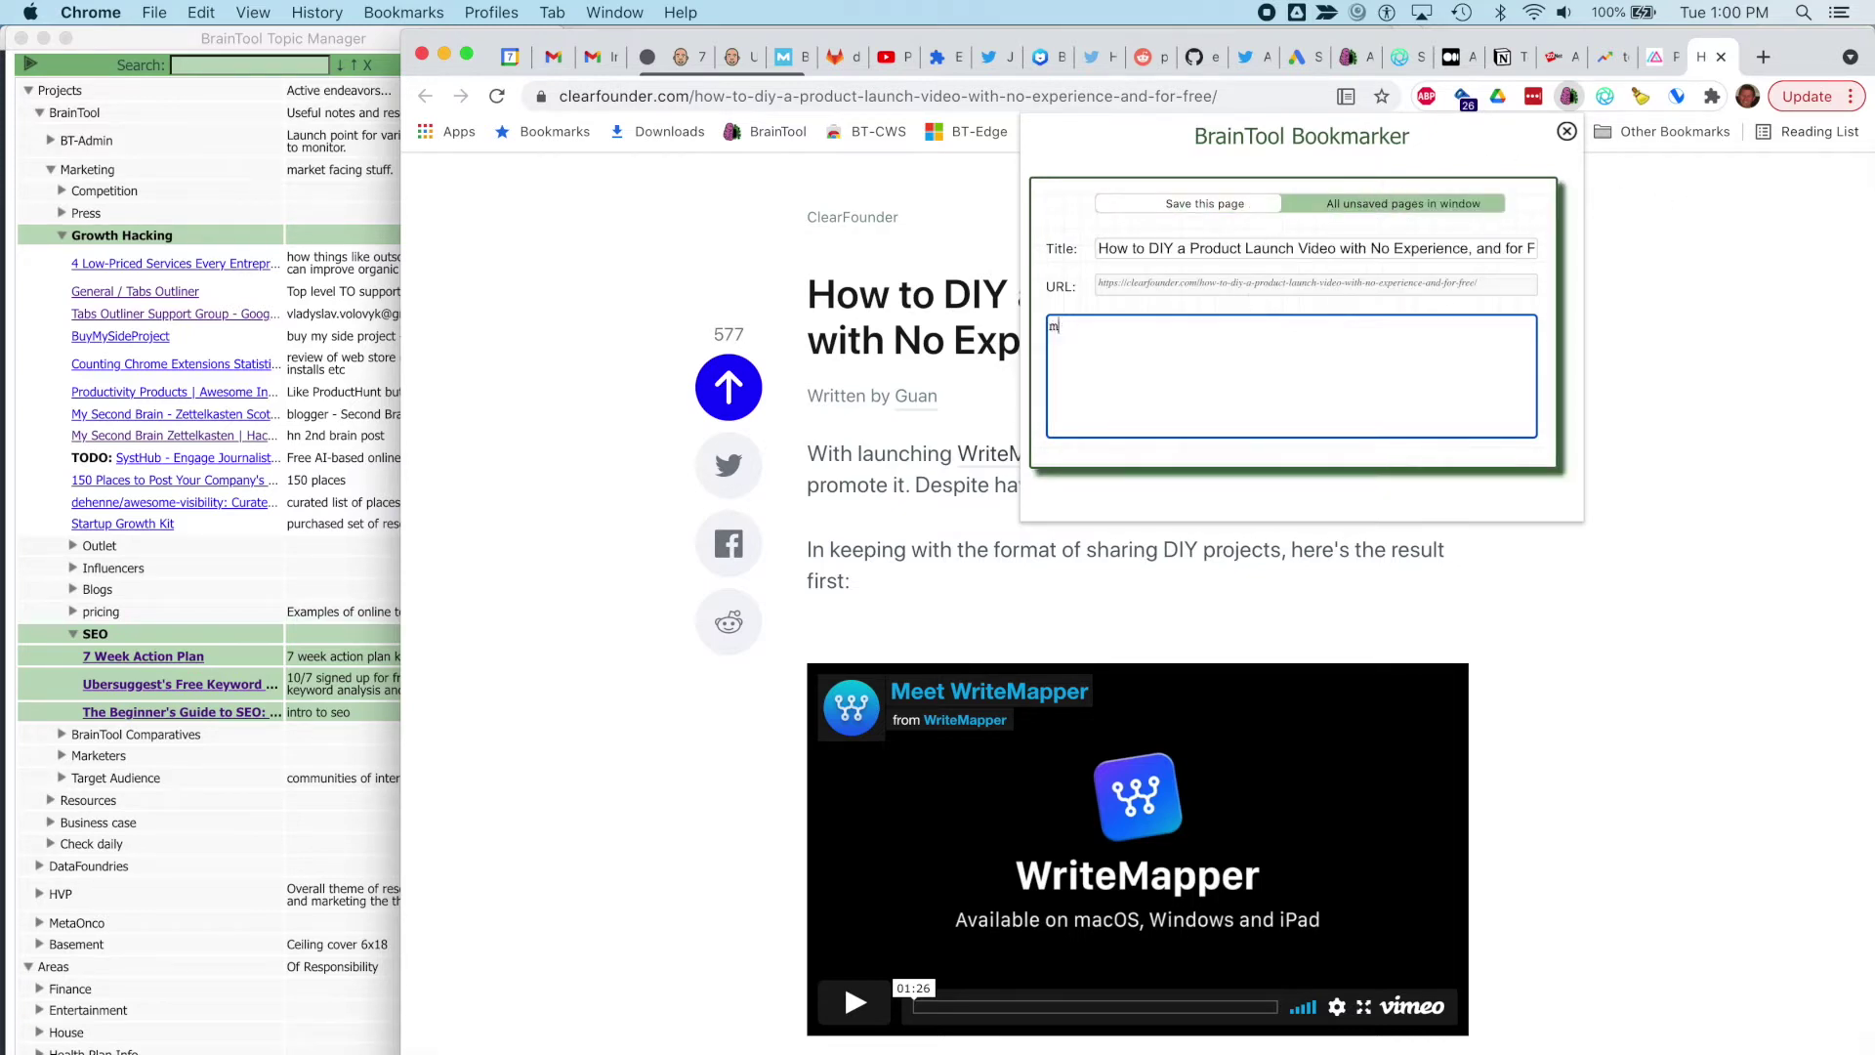
pyautogui.write('ovie process w free tools')
pyautogui.press('Return')
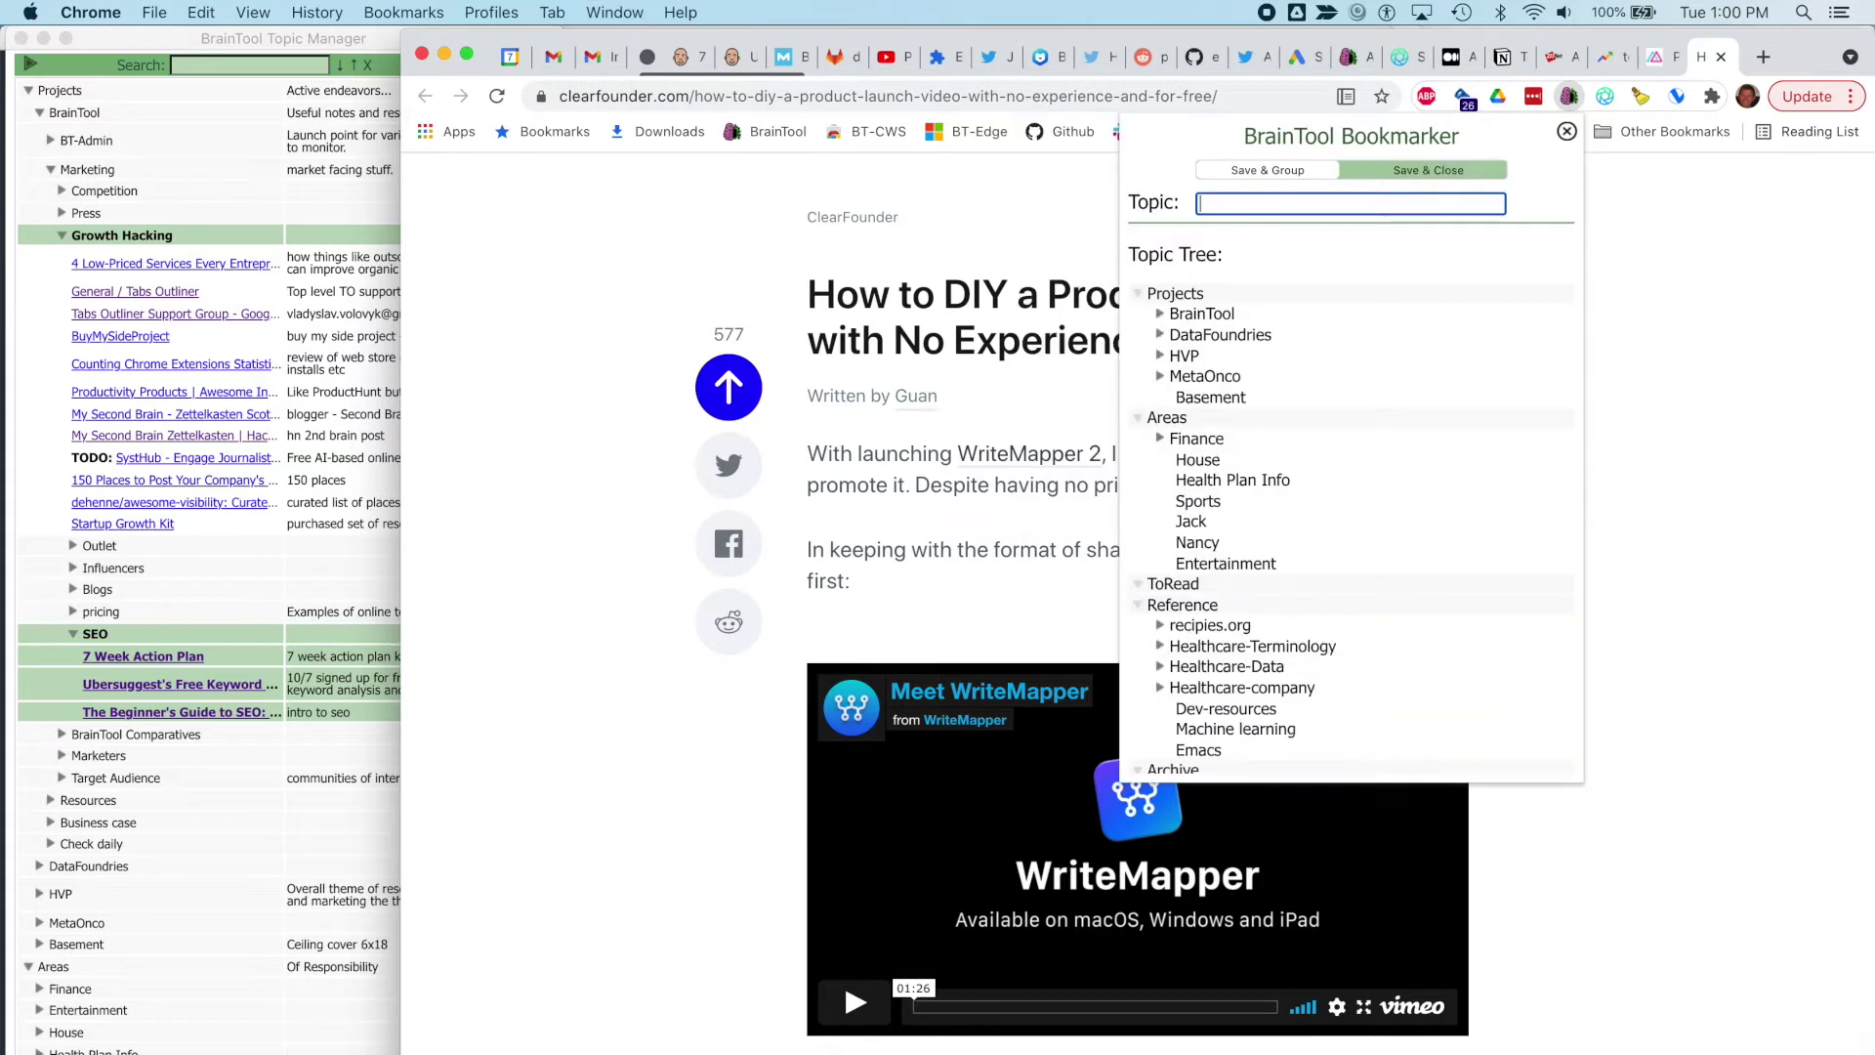
# File the launch video page under a new How To subtopic of Growth Hacking, using Save & Close.
pyautogui.click(1431, 173)
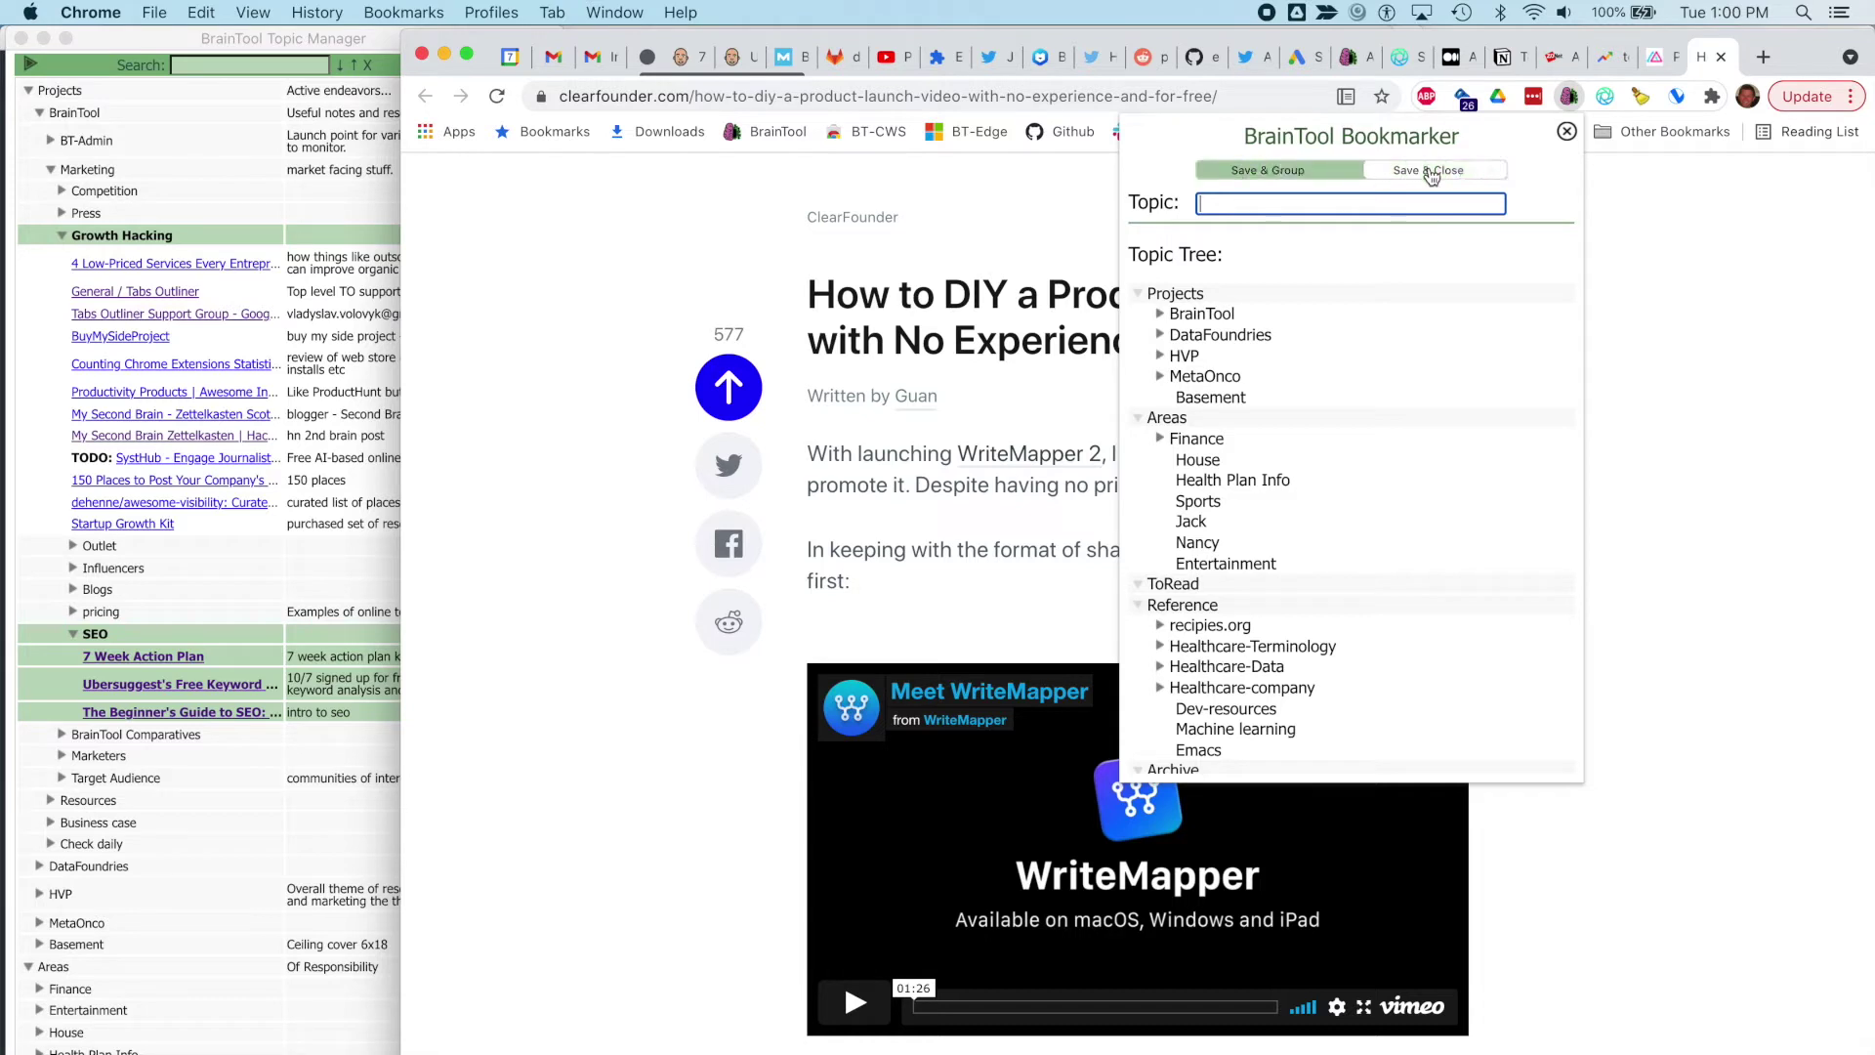
pyautogui.write('gro')
pyautogui.press('Return')
pyautogui.write(':Hot')
pyautogui.write(' w To')
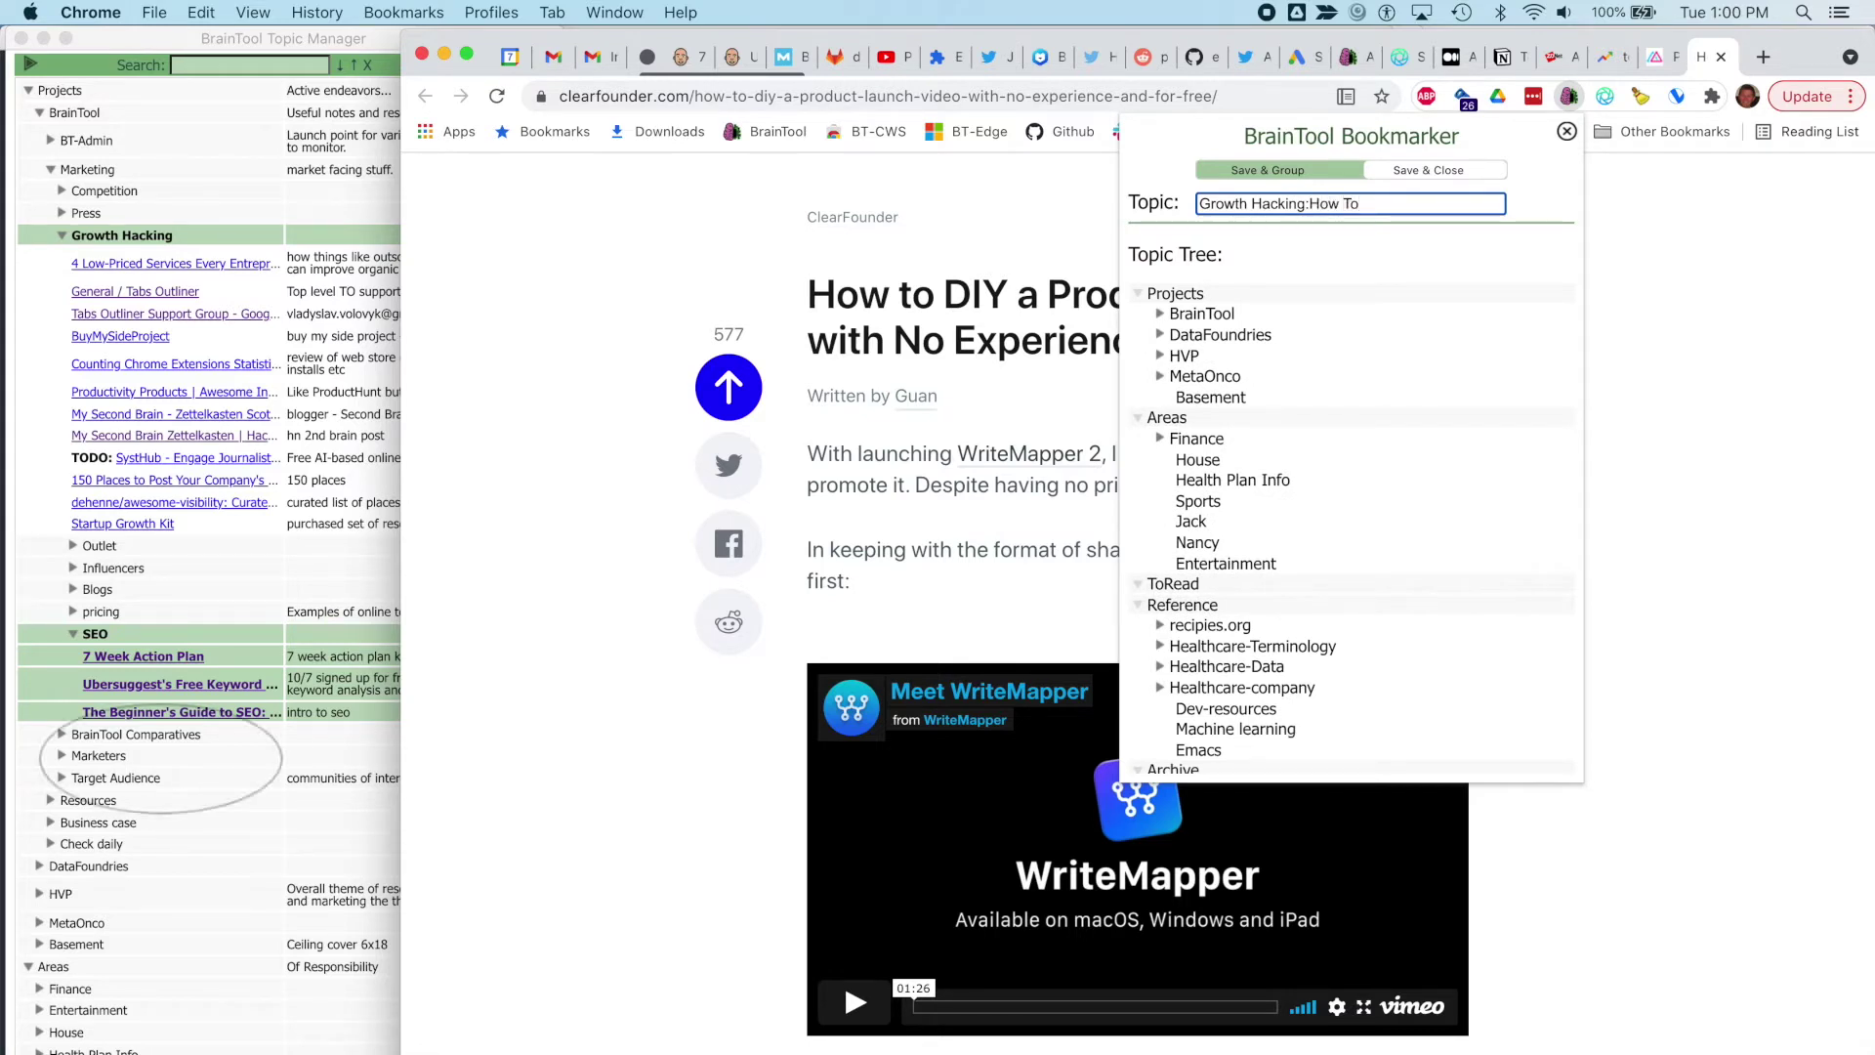
pyautogui.press('Return')
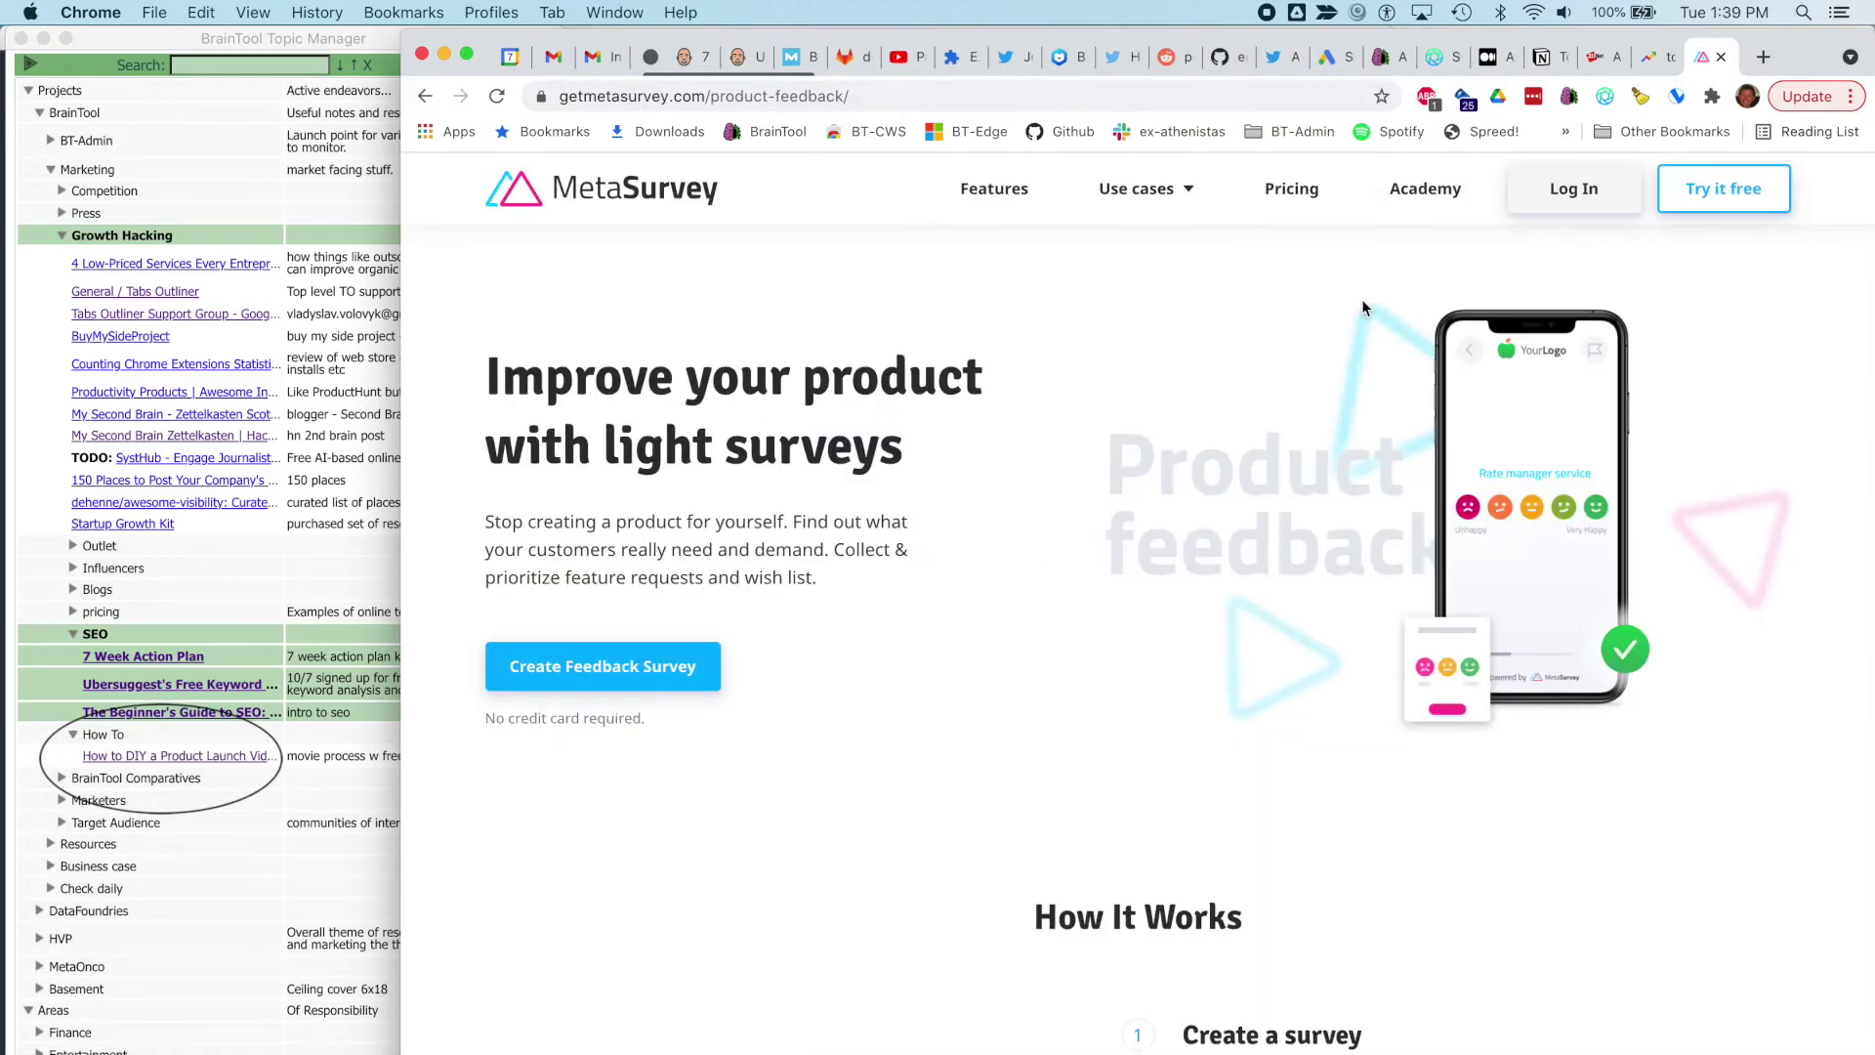
# Bookmark the MetaSurvey product feedback page with the note "survey tool" under a new Growth Hacking:Tools topic.
pyautogui.hotkey('alt', 'b')
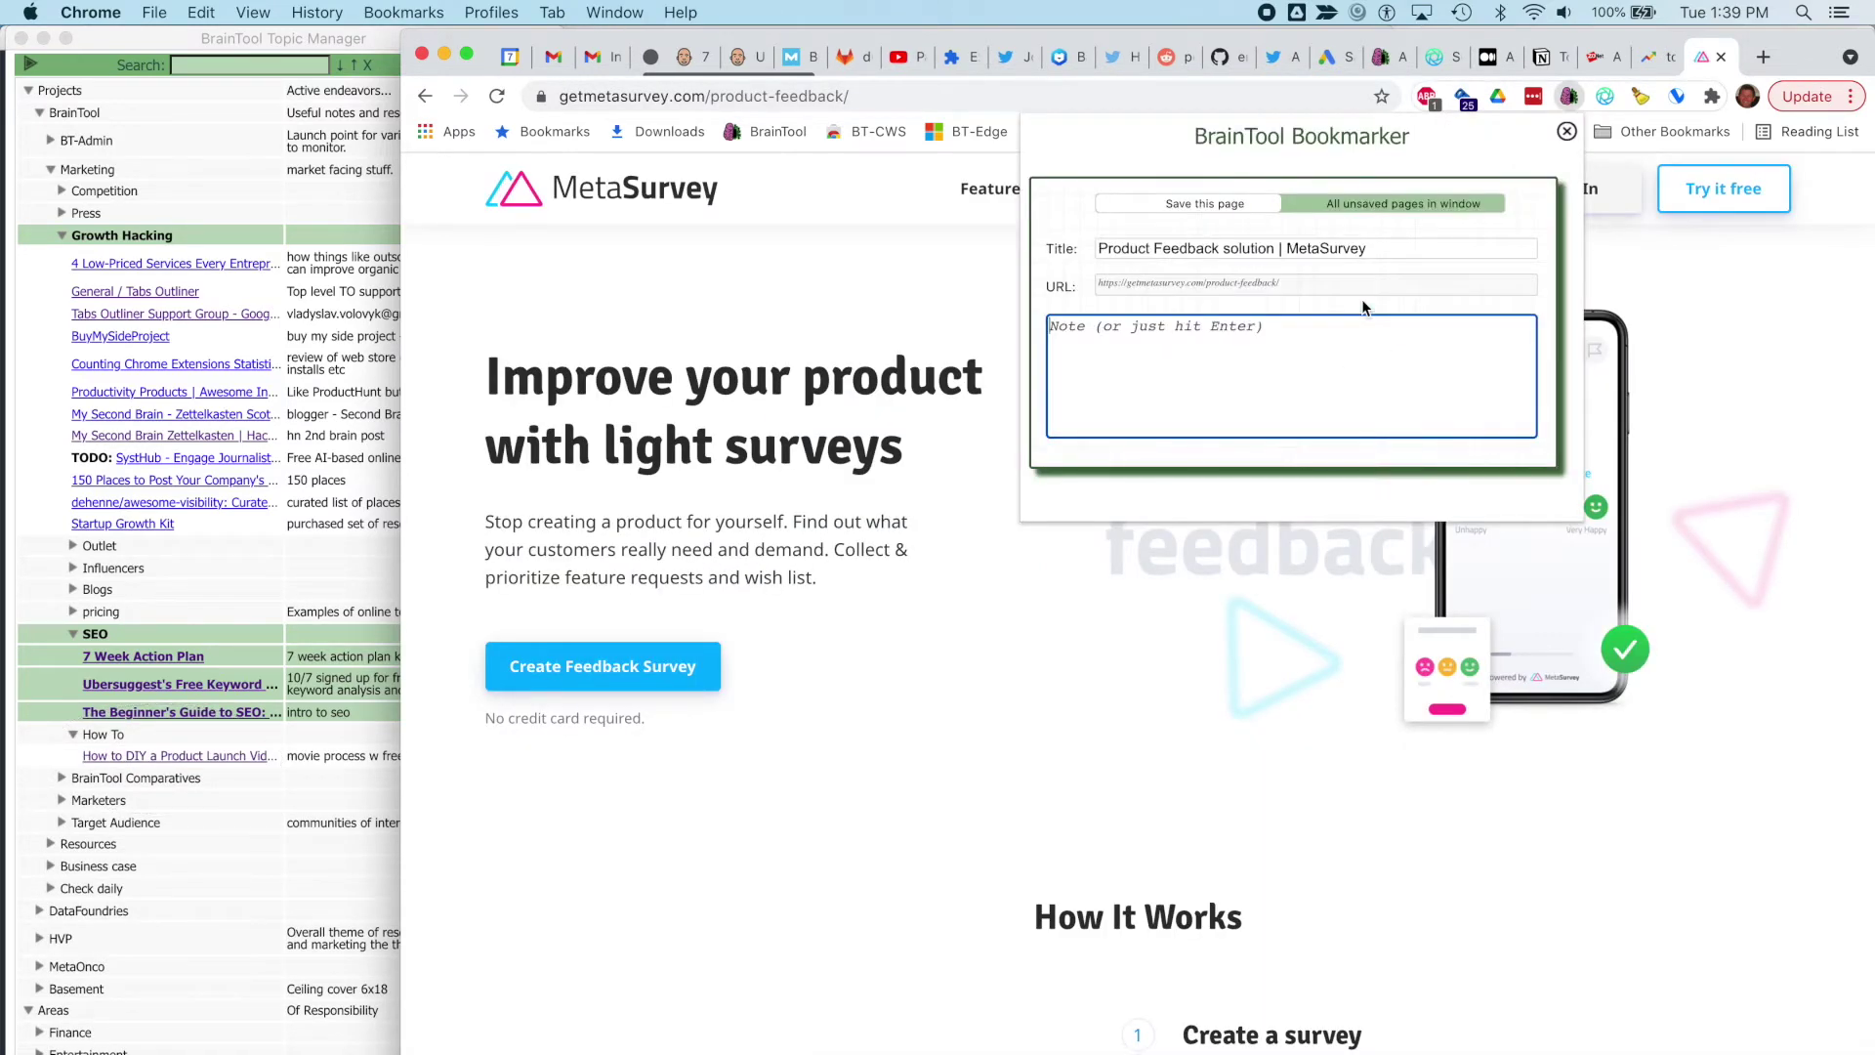
pyautogui.write('survey tool')
pyautogui.press('Return')
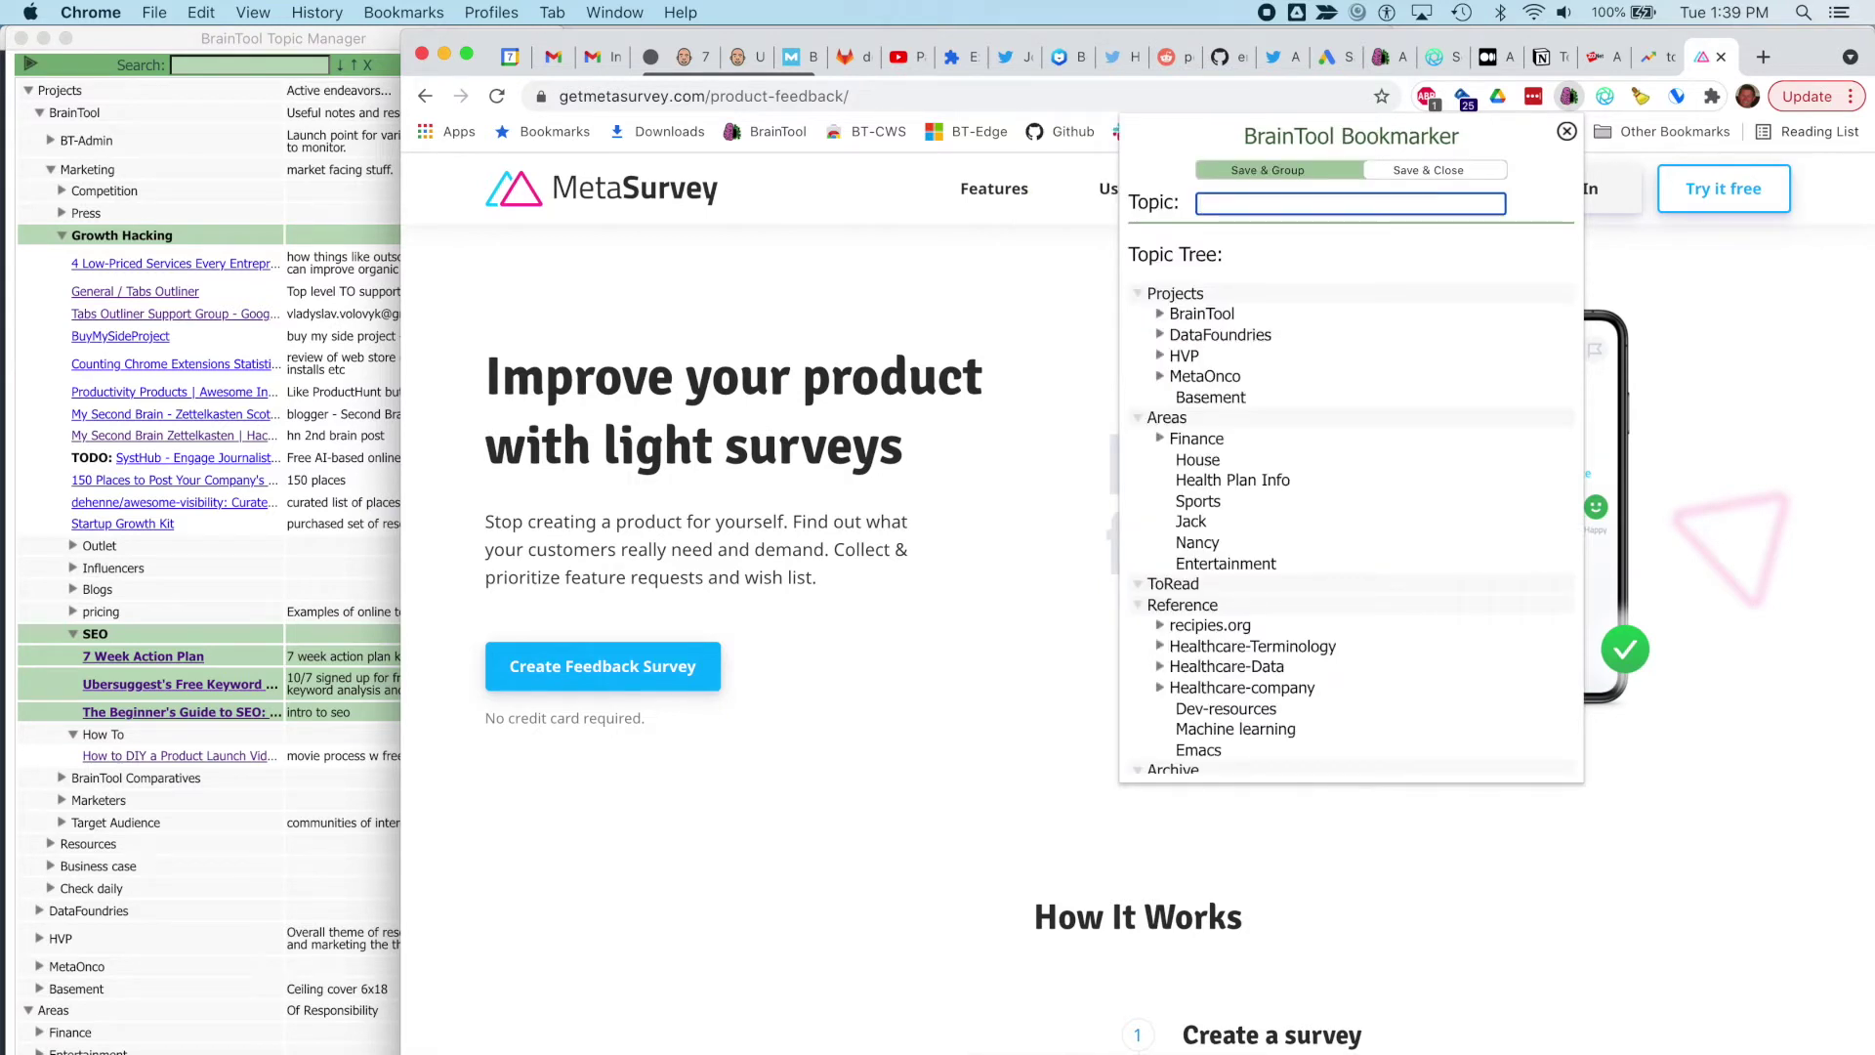
pyautogui.write('Growth Hacking:t')
pyautogui.press('BackSpace')
pyautogui.write('Tools')
pyautogui.press('Return')
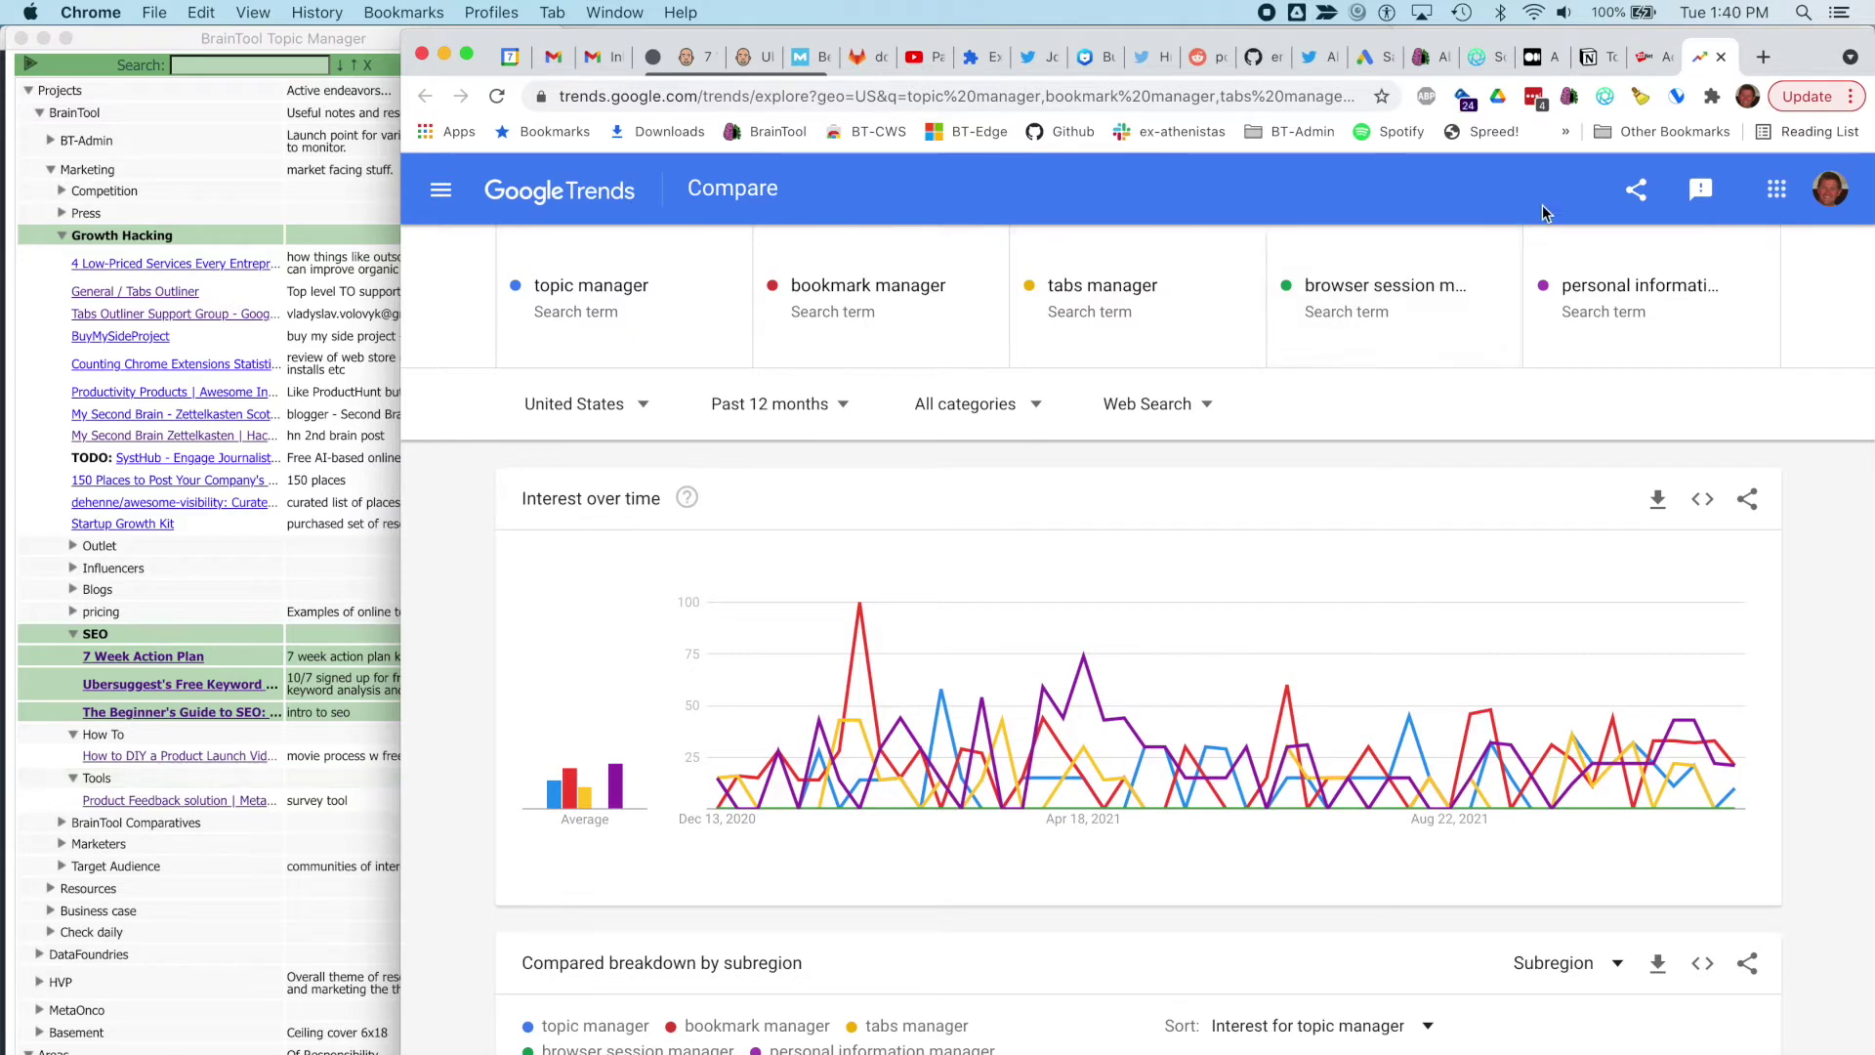
# Bookmark the Google Trends comparison page under Tools with the note "keyword search numbers".
pyautogui.click(1570, 96)
pyautogui.write('keyword search')
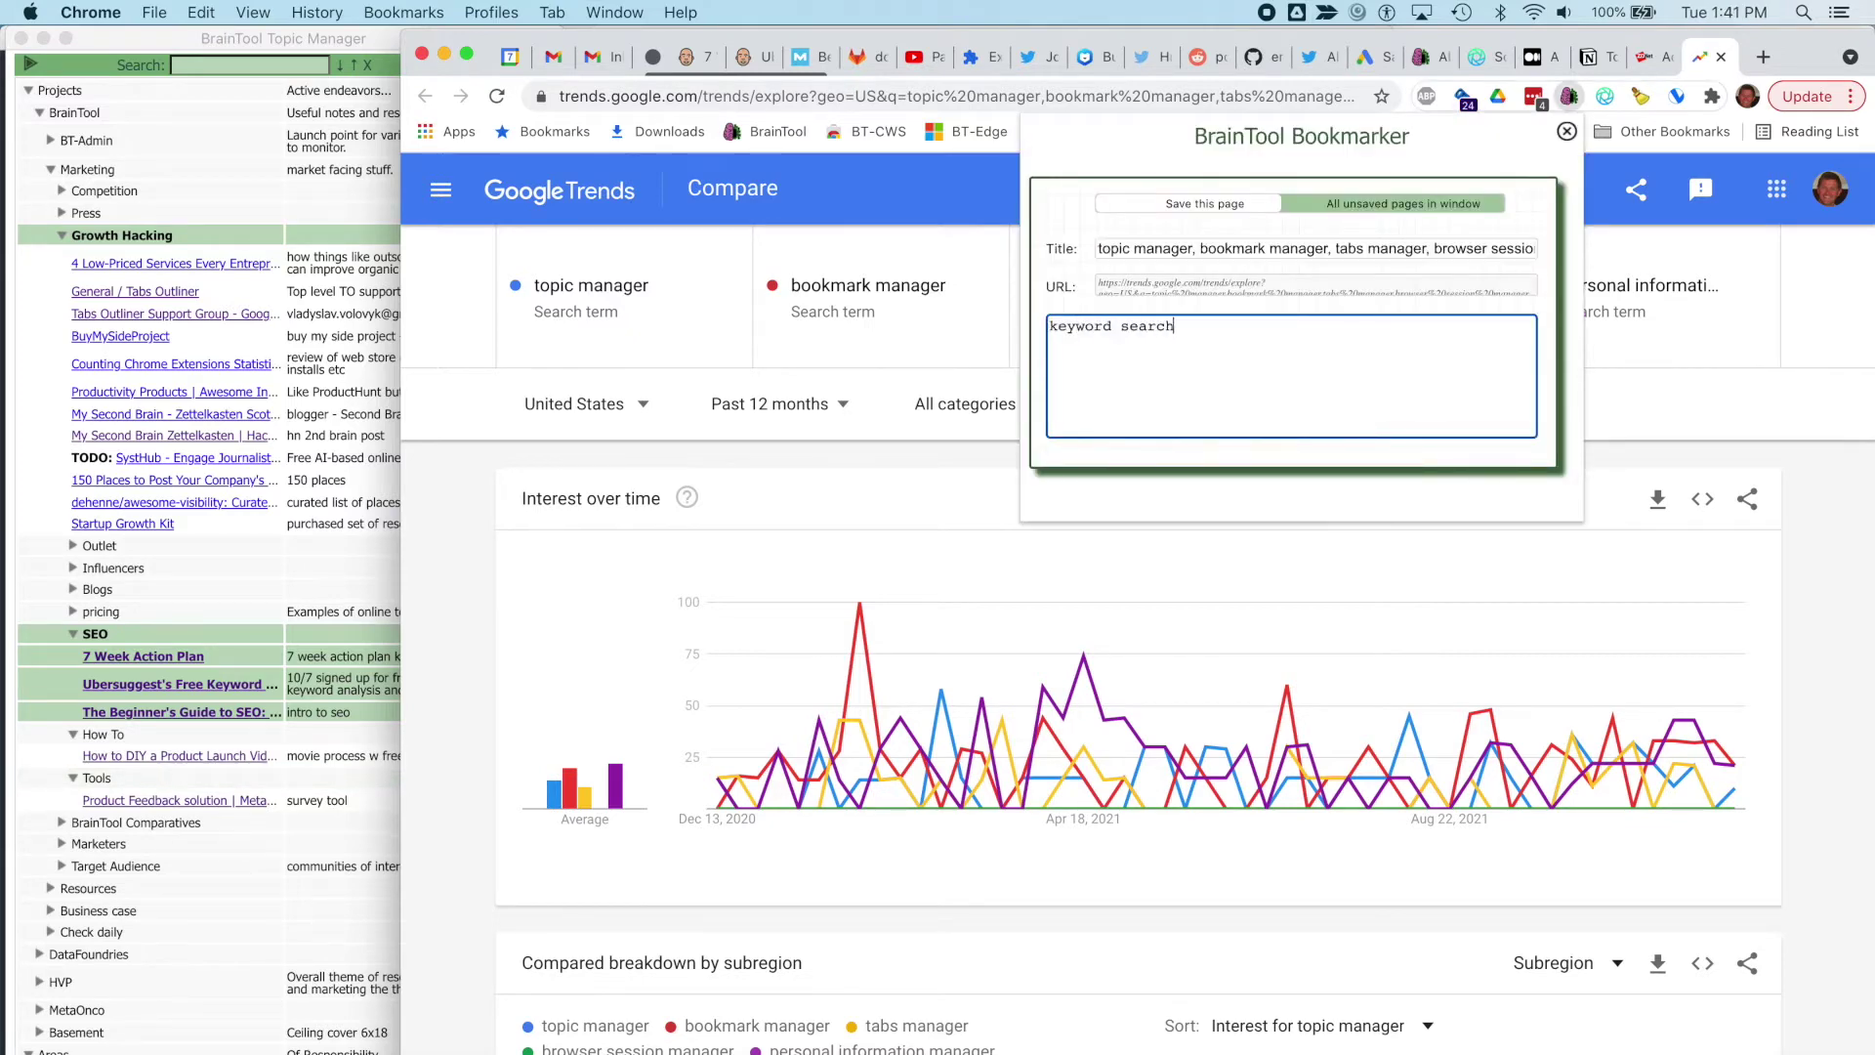
pyautogui.write(' numbers')
pyautogui.press('Return')
pyautogui.press('Return')
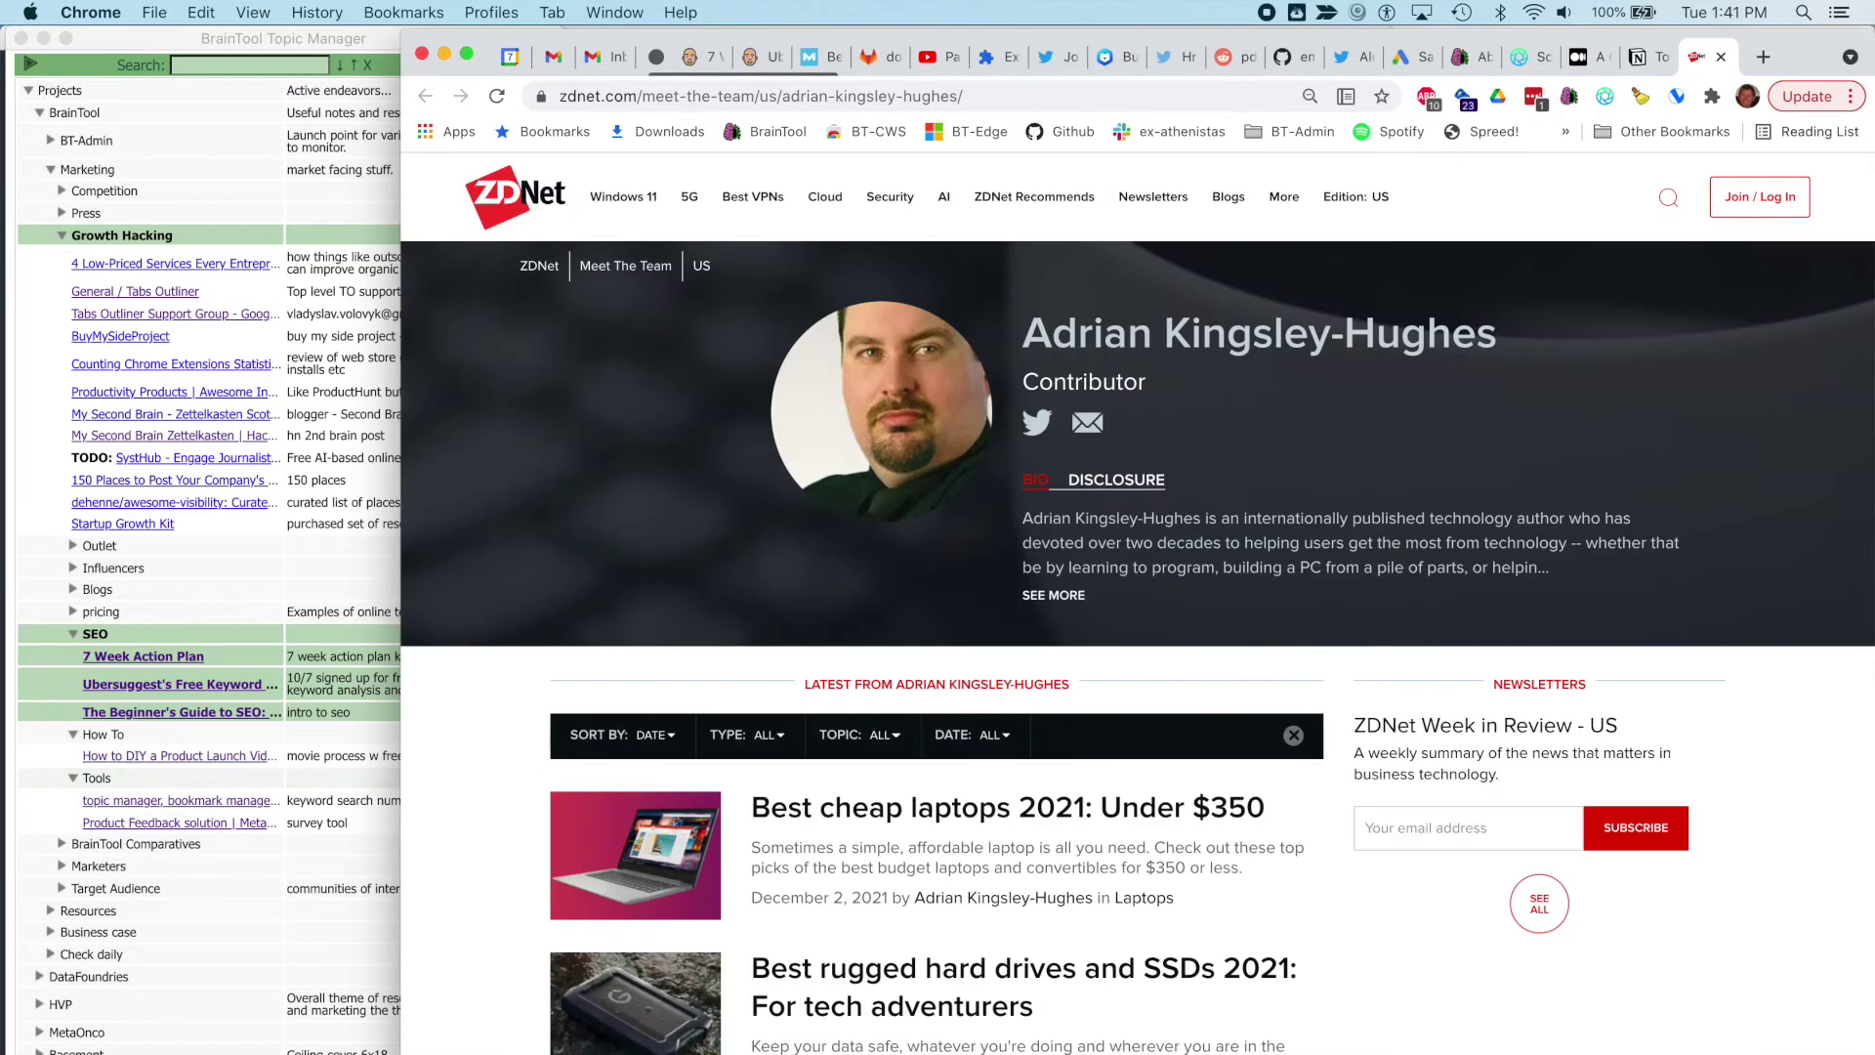
# Bookmark the ZDNet contributor page under Influencers, with a note starting "ZDNet guy who wrote BT".
pyautogui.hotkey('alt', 'b')
pyautogui.write('ZDNet guy who w')
pyautogui.write('rote BrainTool')
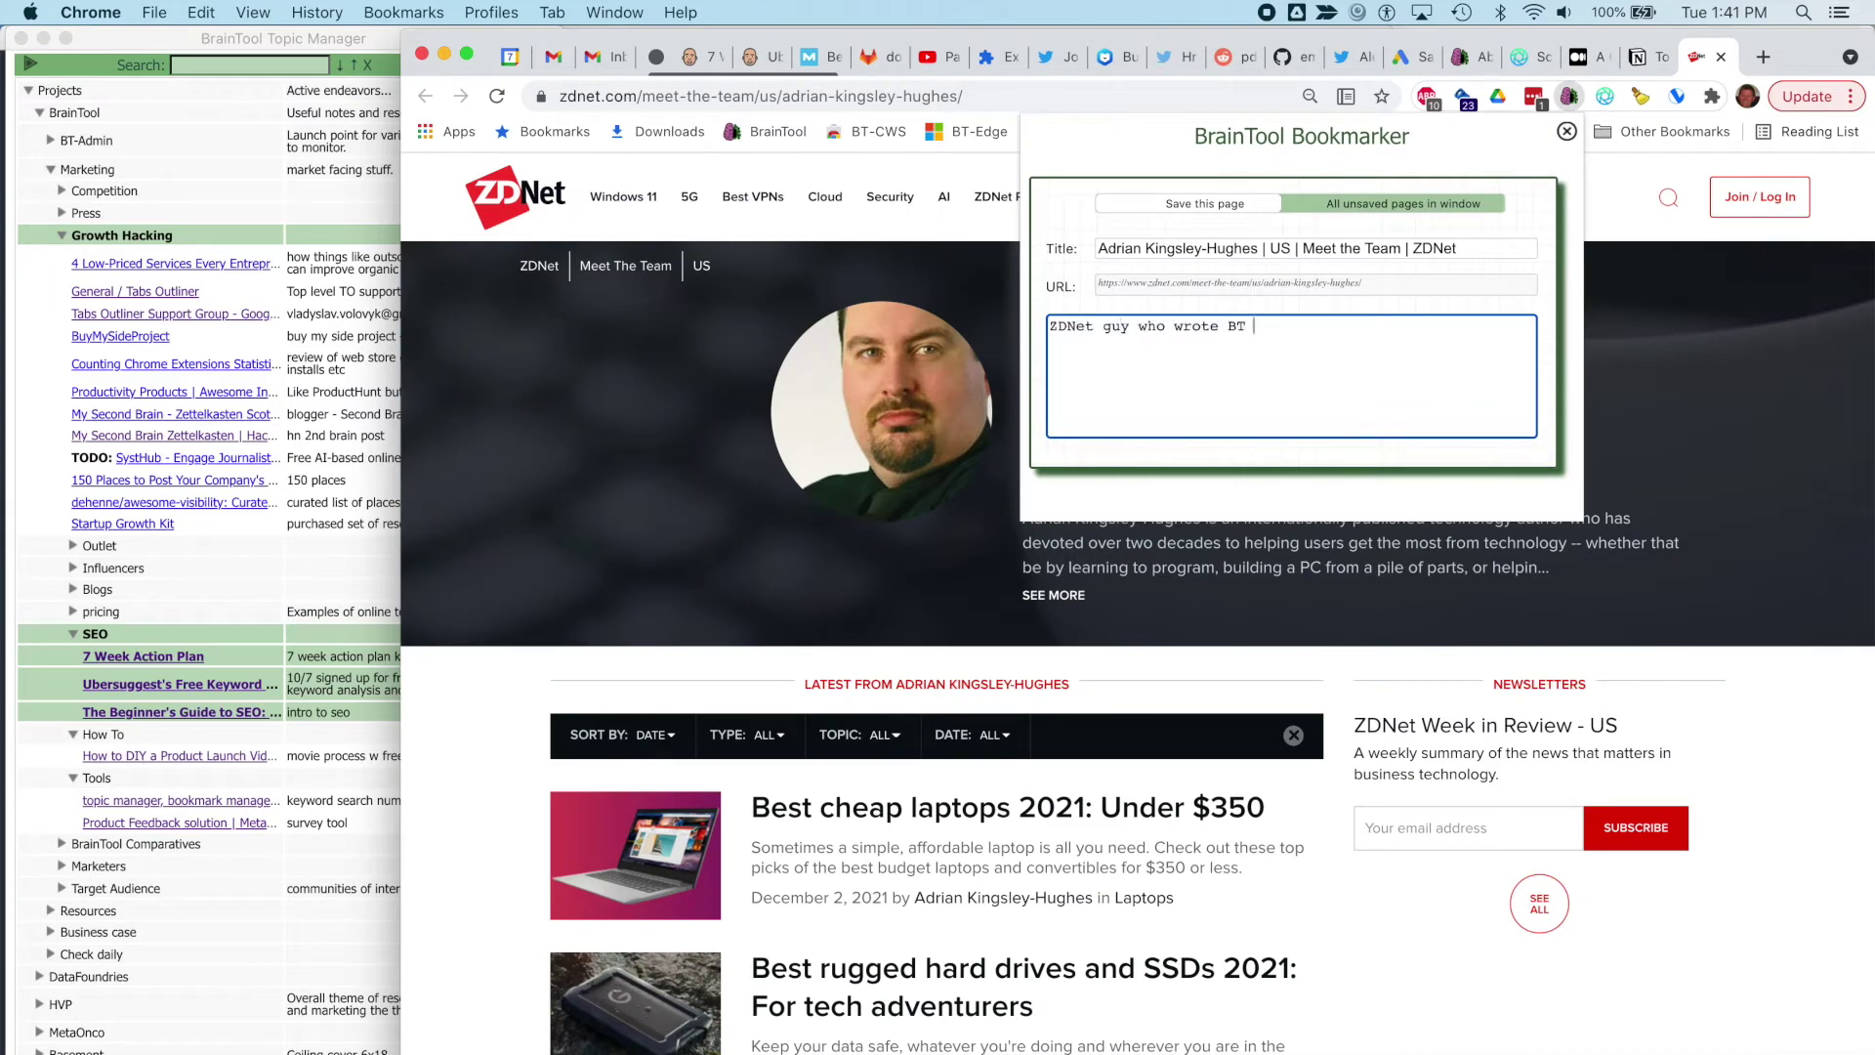
pyautogui.press('Return')
pyautogui.write('infl')
pyautogui.press('Tab')
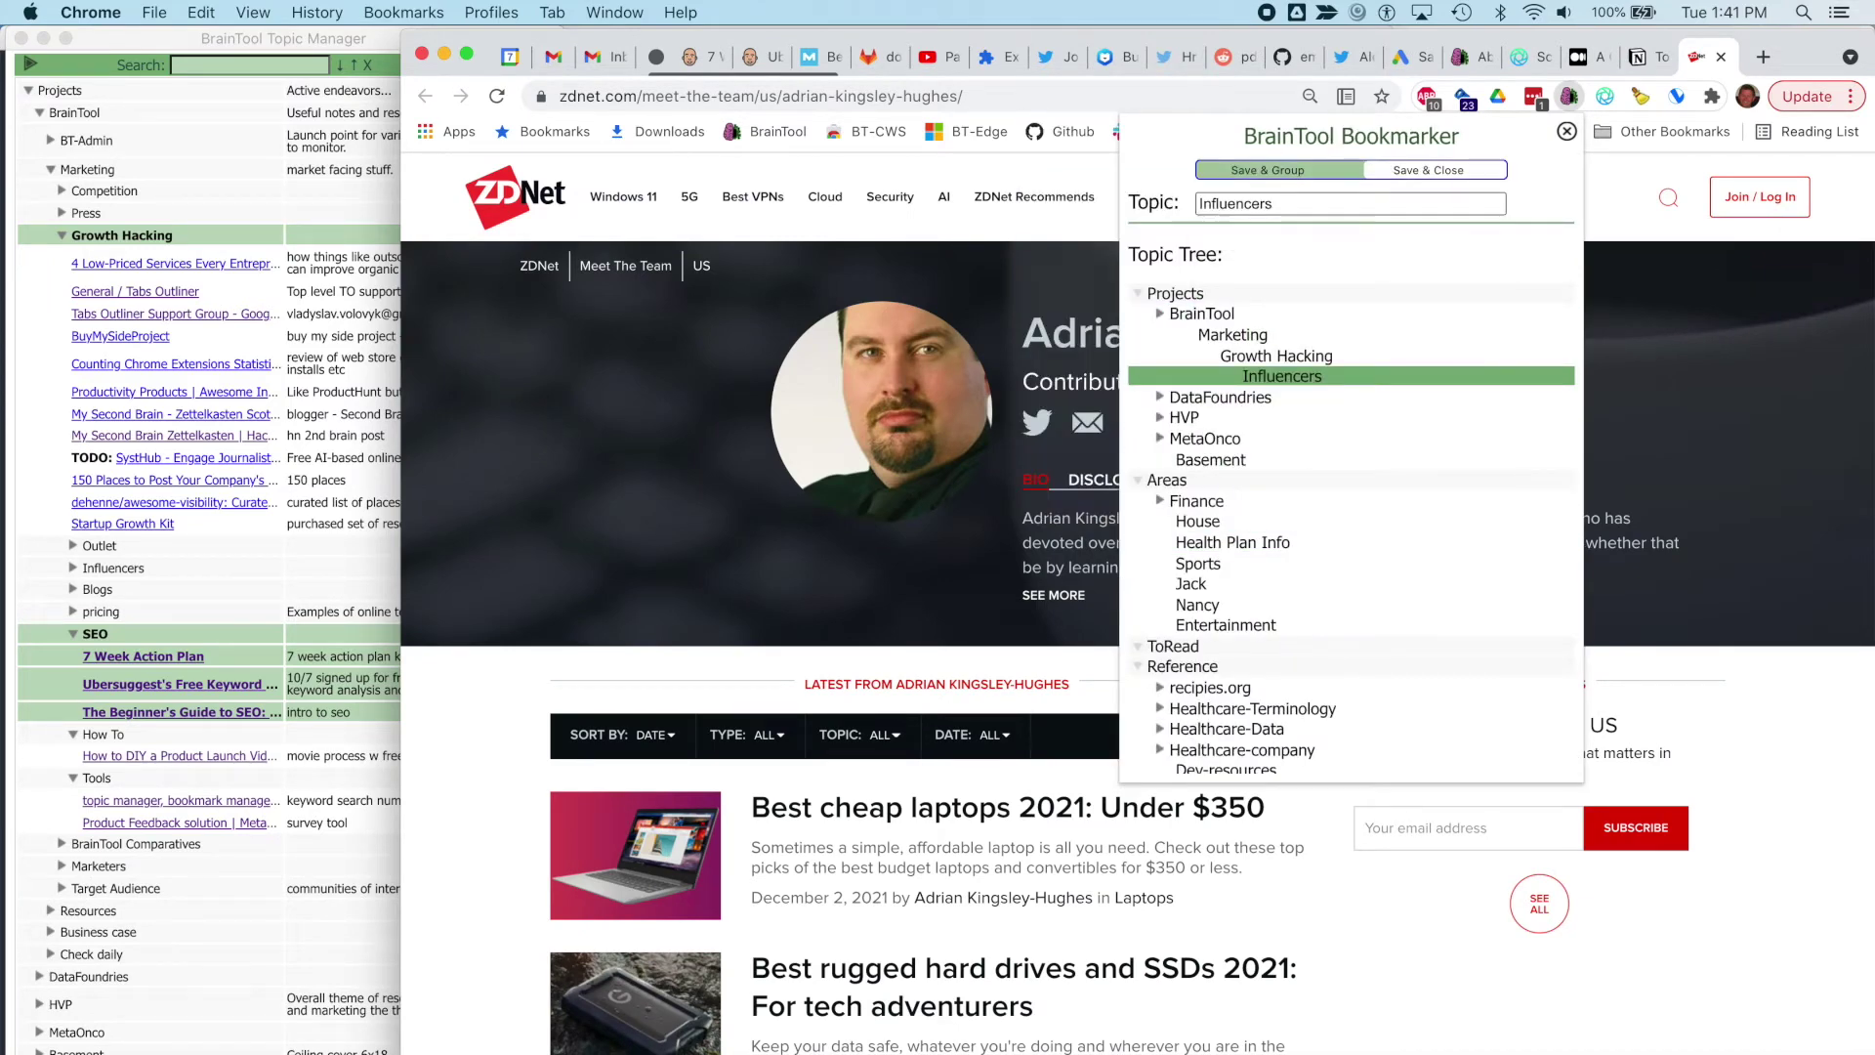
pyautogui.press('Return')
# Bookmark the Notion page on top marketing and growth channels under Outlet with the note "list of sites".
pyautogui.hotkey('alt', 'b')
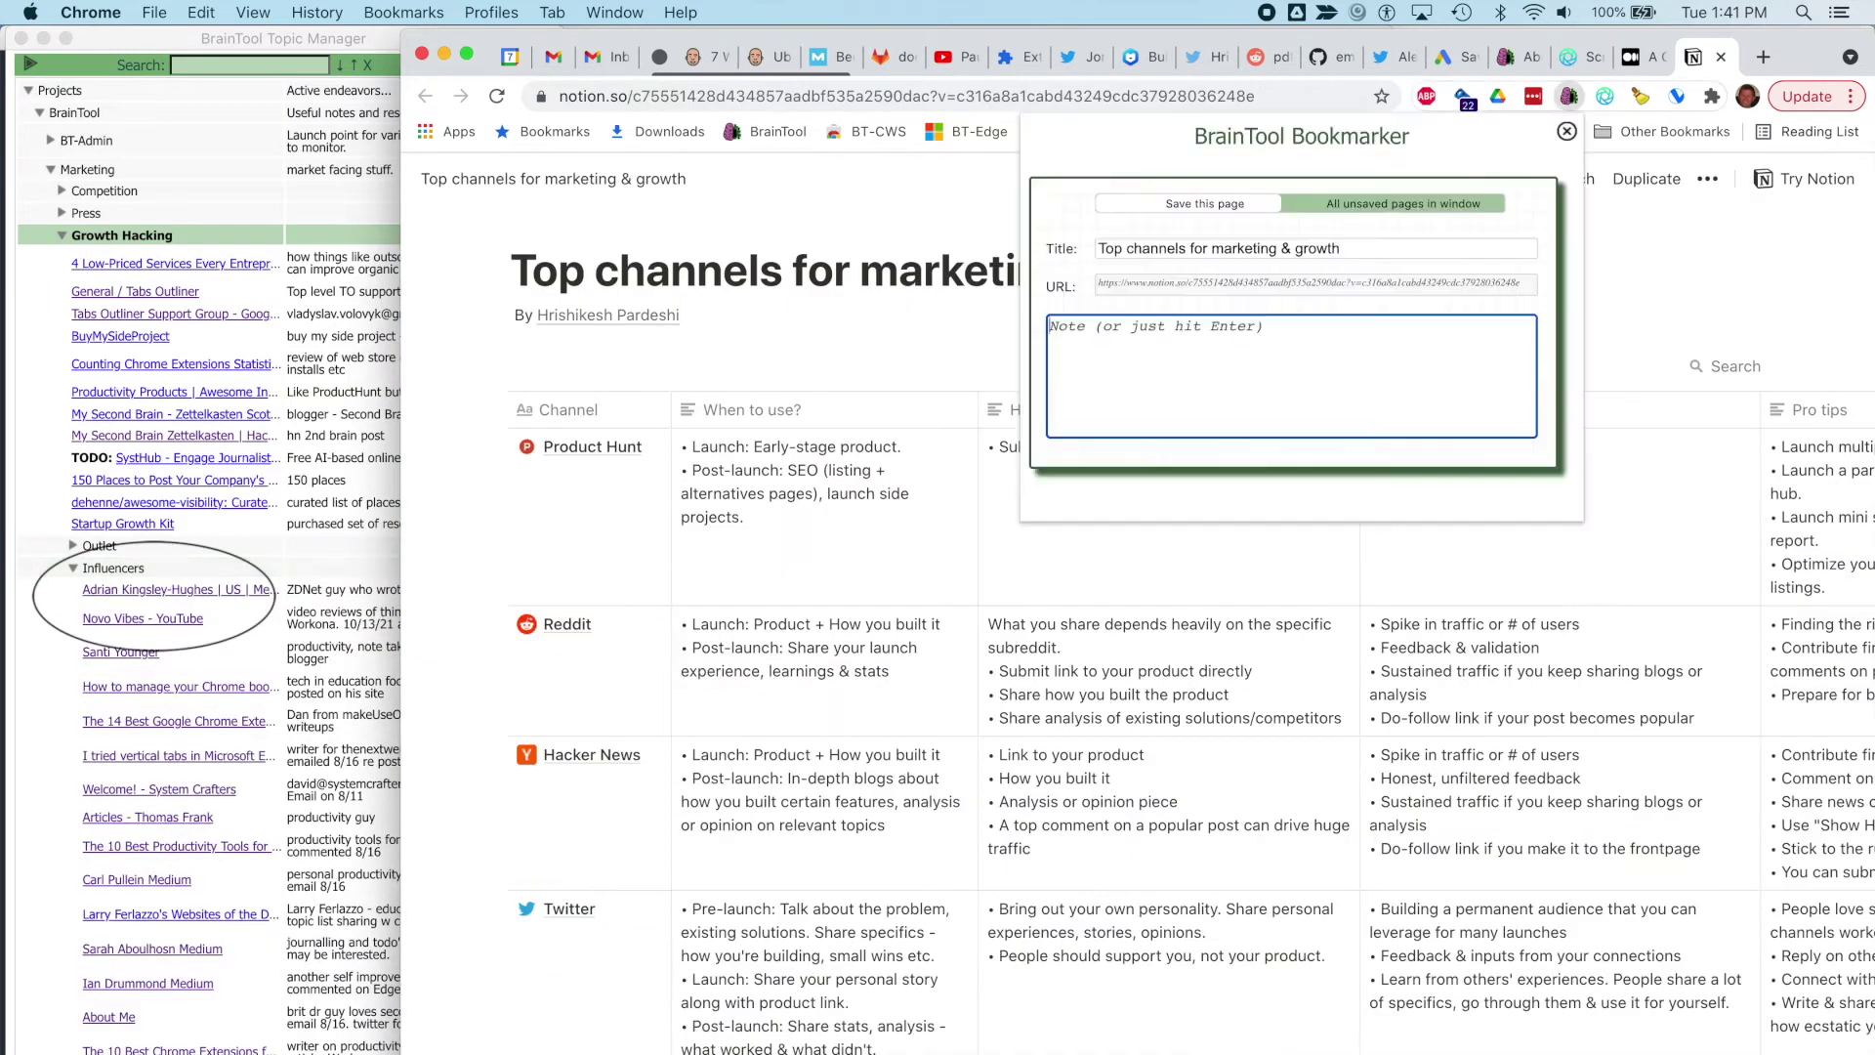
pyautogui.write('Lots of ideas')
pyautogui.press('Return')
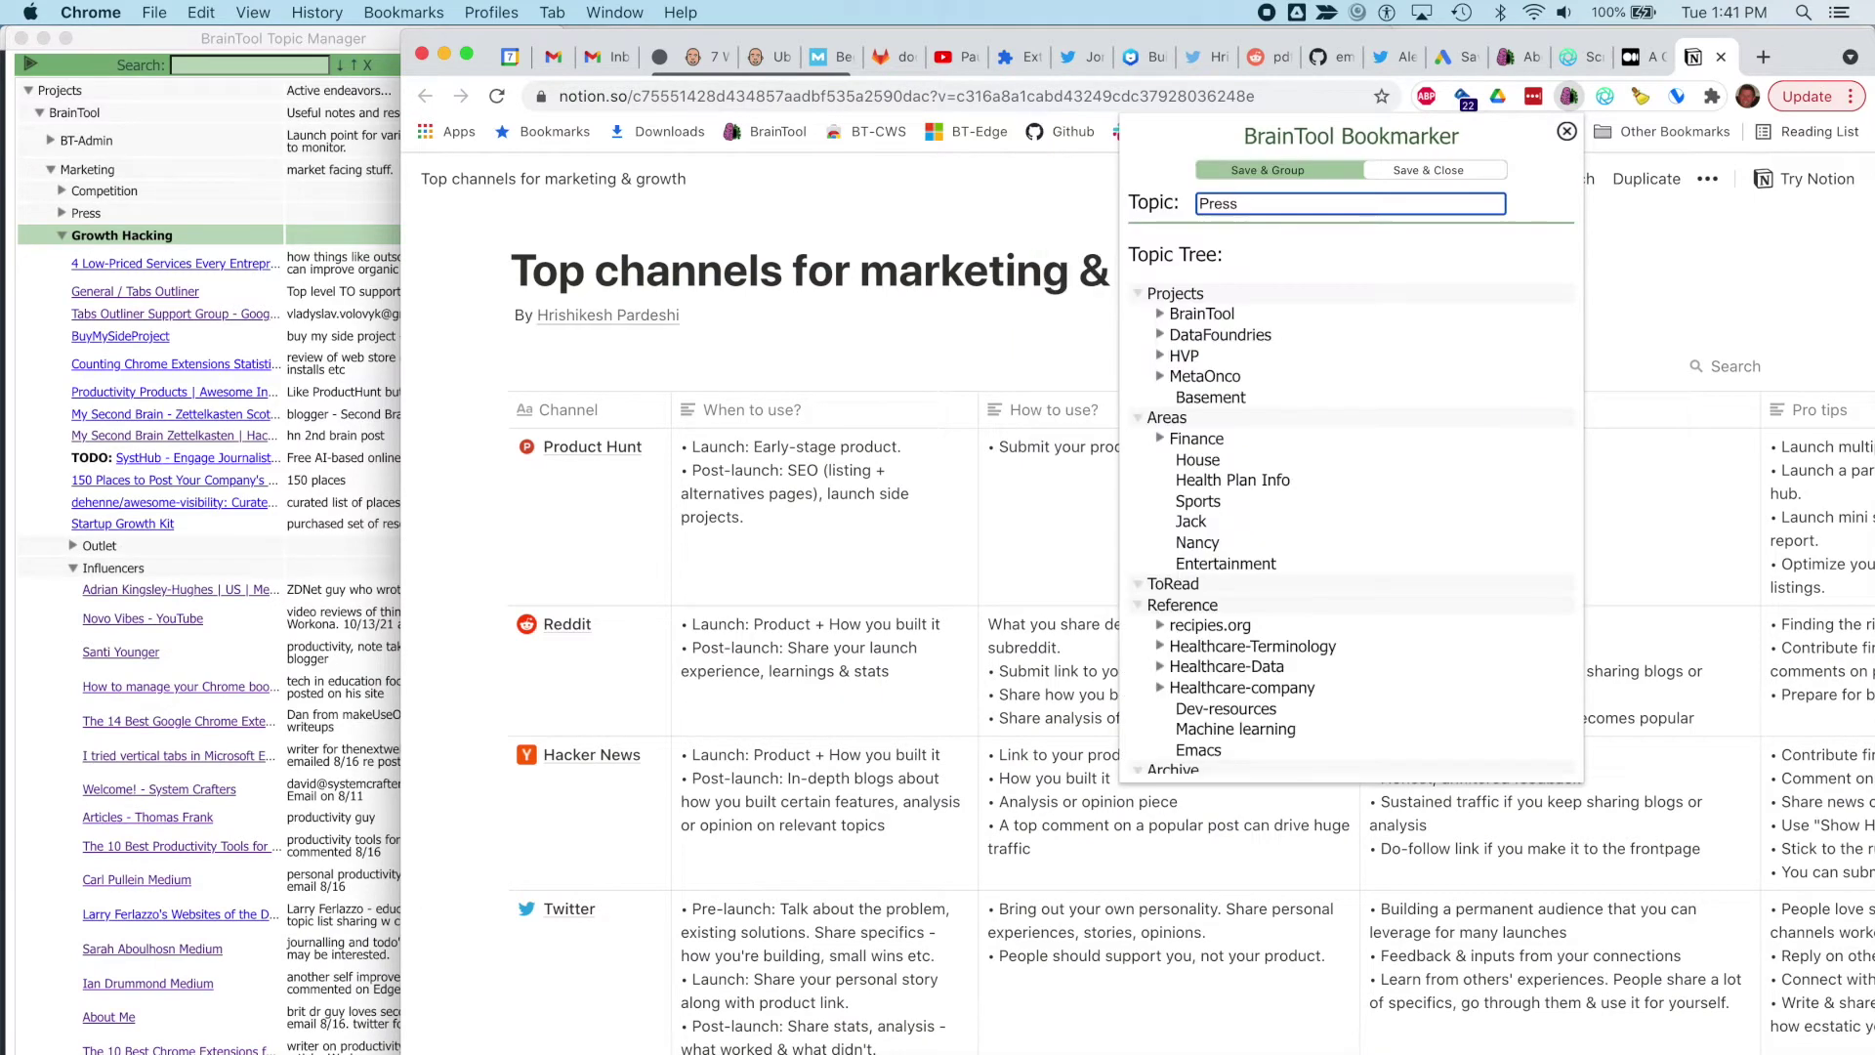
pyautogui.write('Out')
pyautogui.press('Tab')
pyautogui.press('Return')
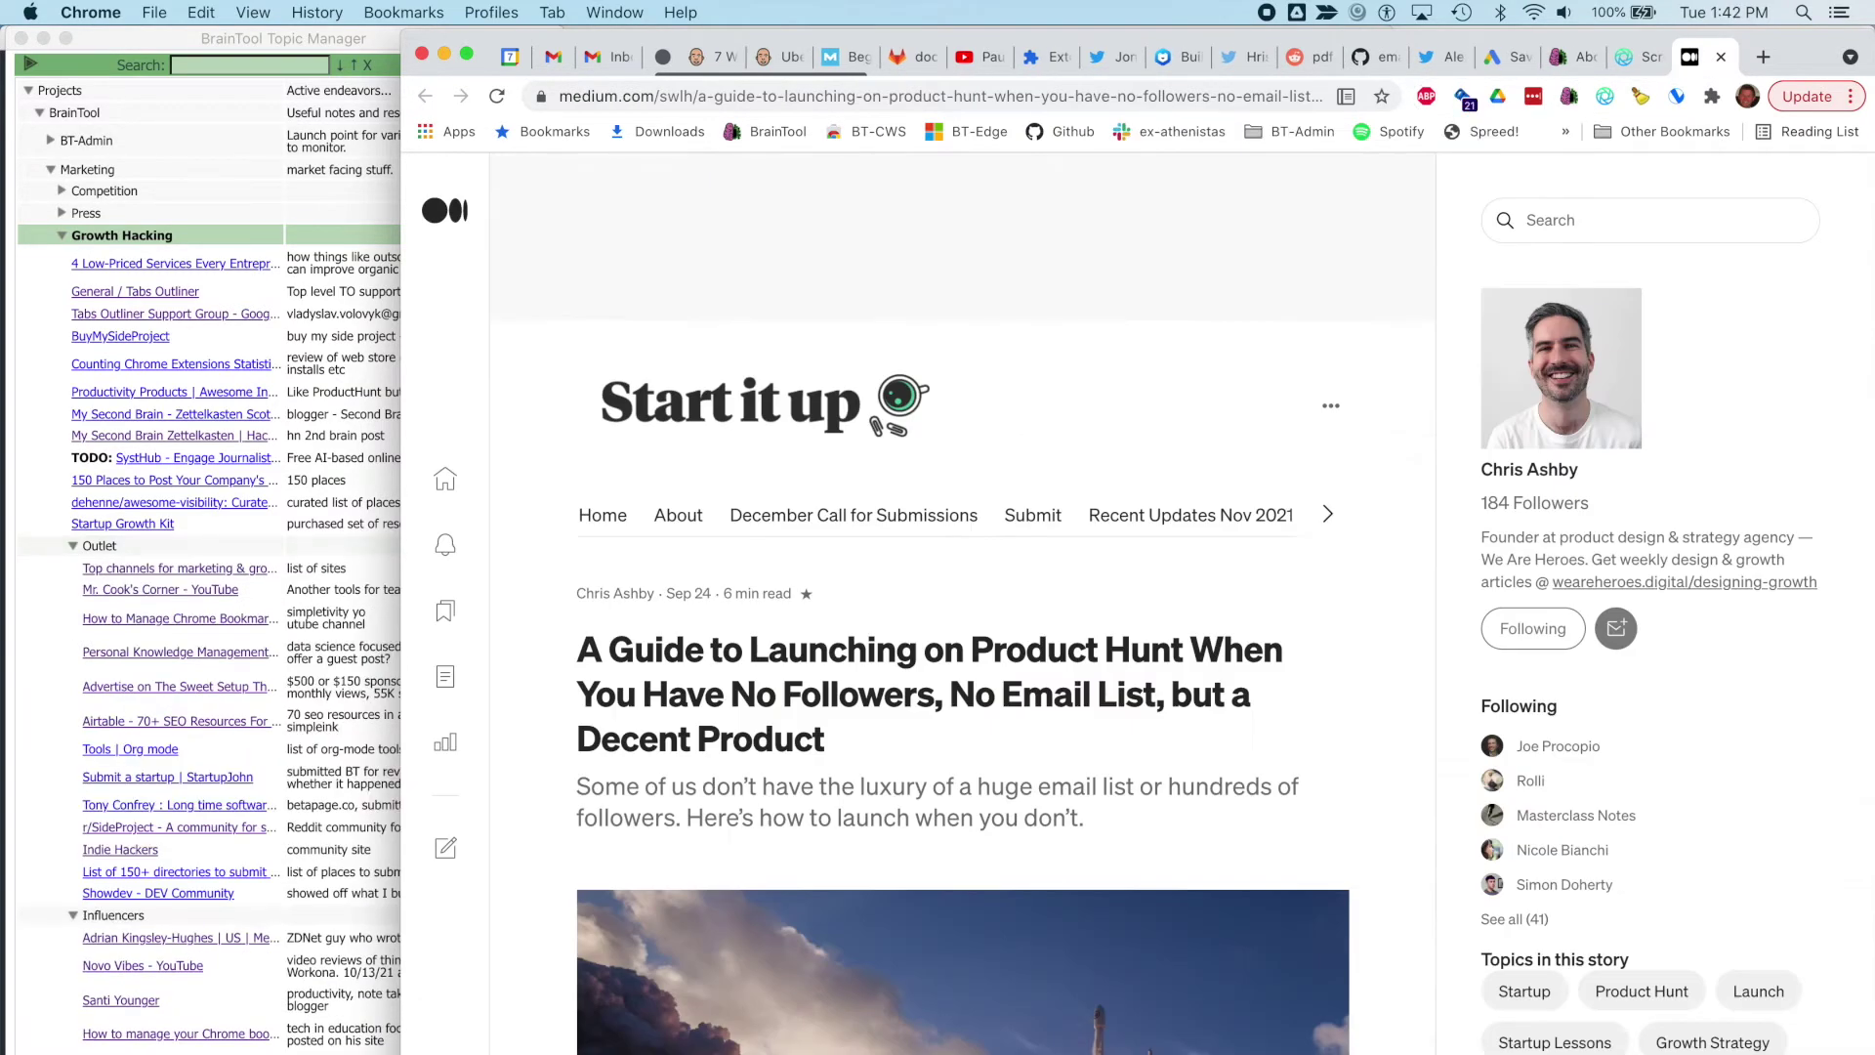
# Bookmark the Medium guide to launching on Product Hunt under How To, with a note starting "tutorial ref from".
pyautogui.hotkey('alt', 'b')
pyautogui.write('Useful ref for launch')
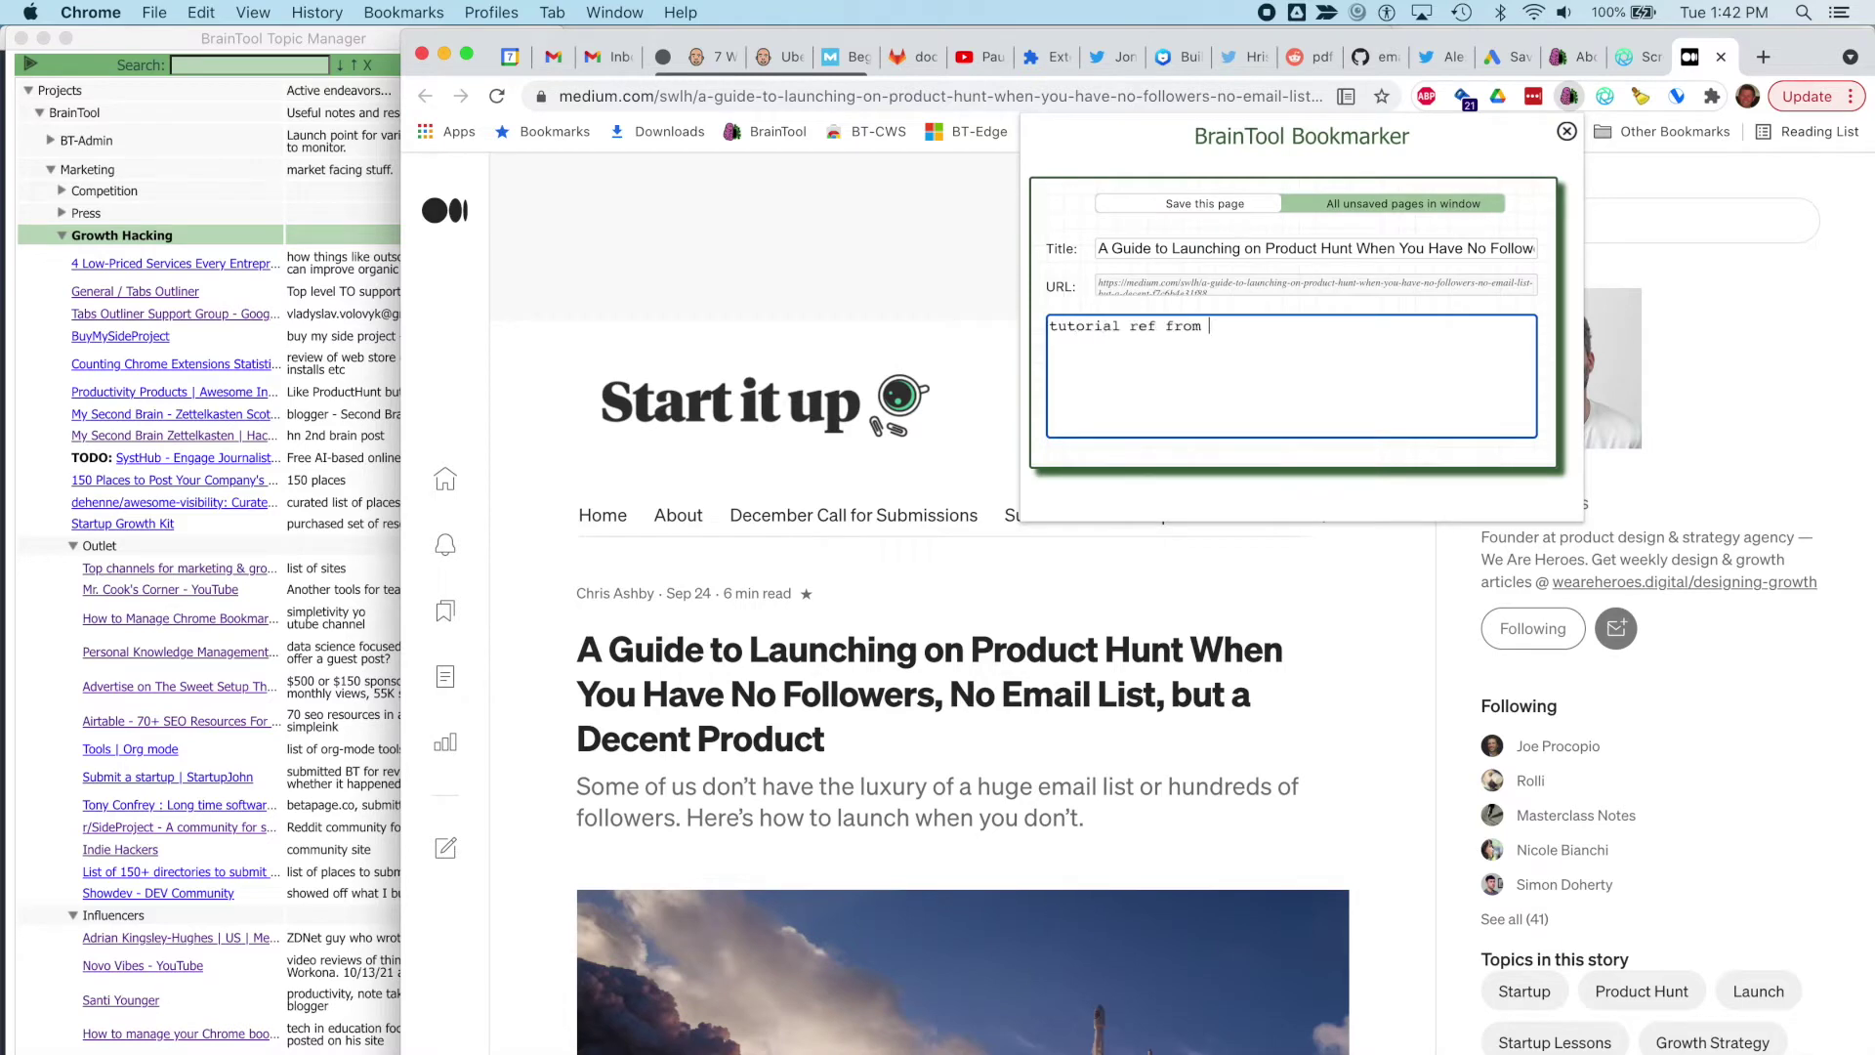
pyautogui.press('Return')
pyautogui.write('how')
pyautogui.press('Return')
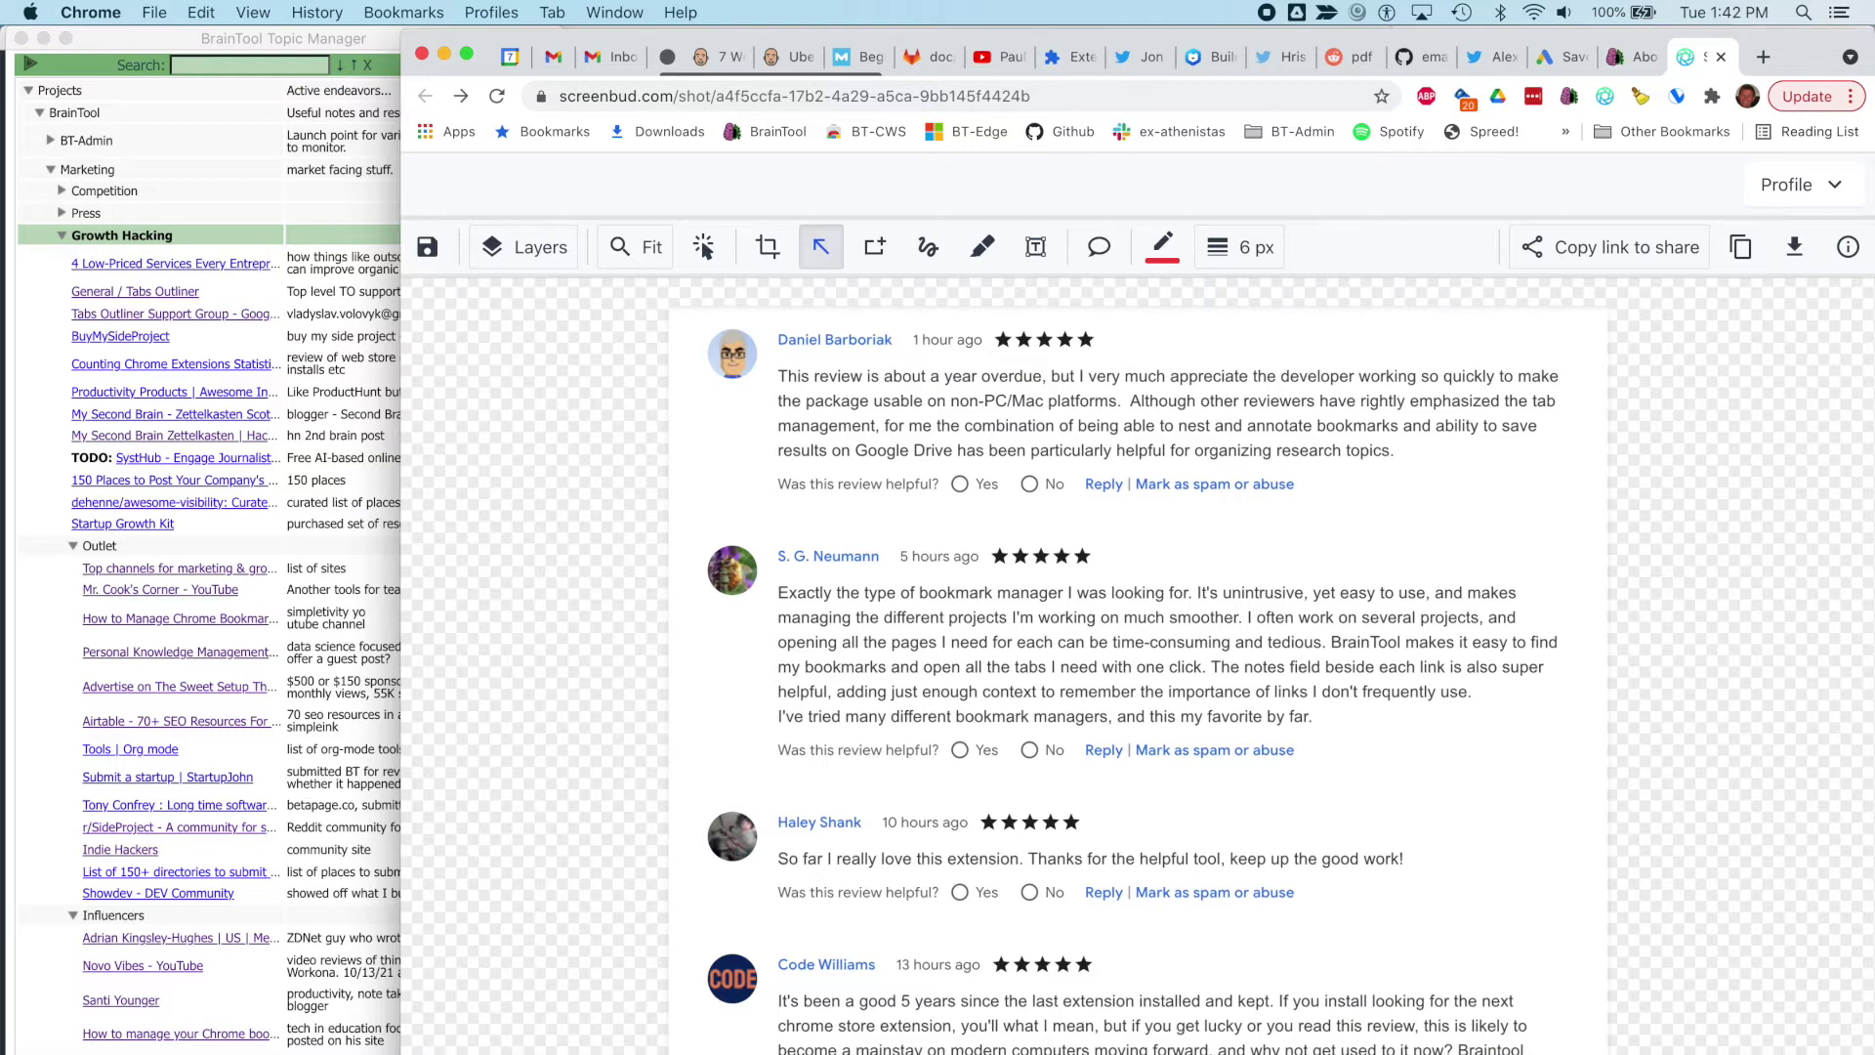
# Save the ScreenBud reviews capture as a TODO under the BrainTool topic with the note "post this".
pyautogui.hotkey('alt', 'b')
pyautogui.write('post this')
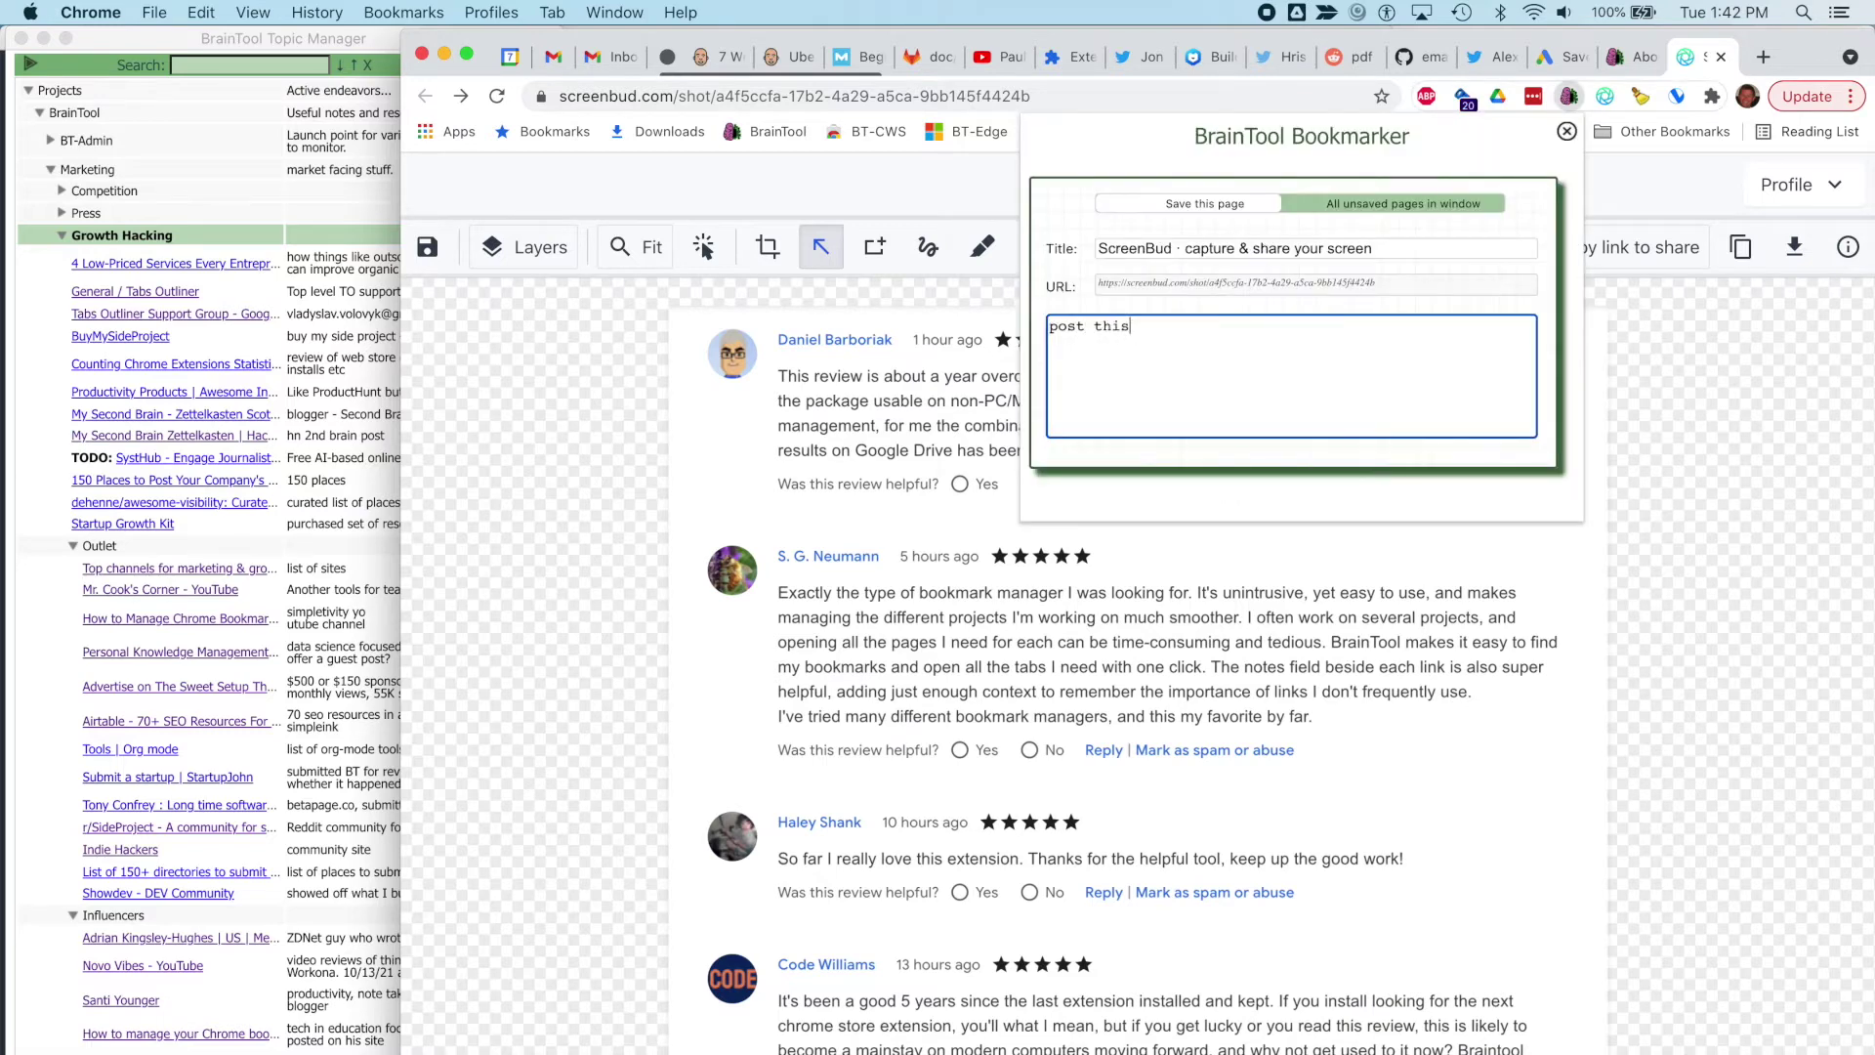
pyautogui.press('Tab')
pyautogui.write('BrainTool:TODO')
pyautogui.press('Return')
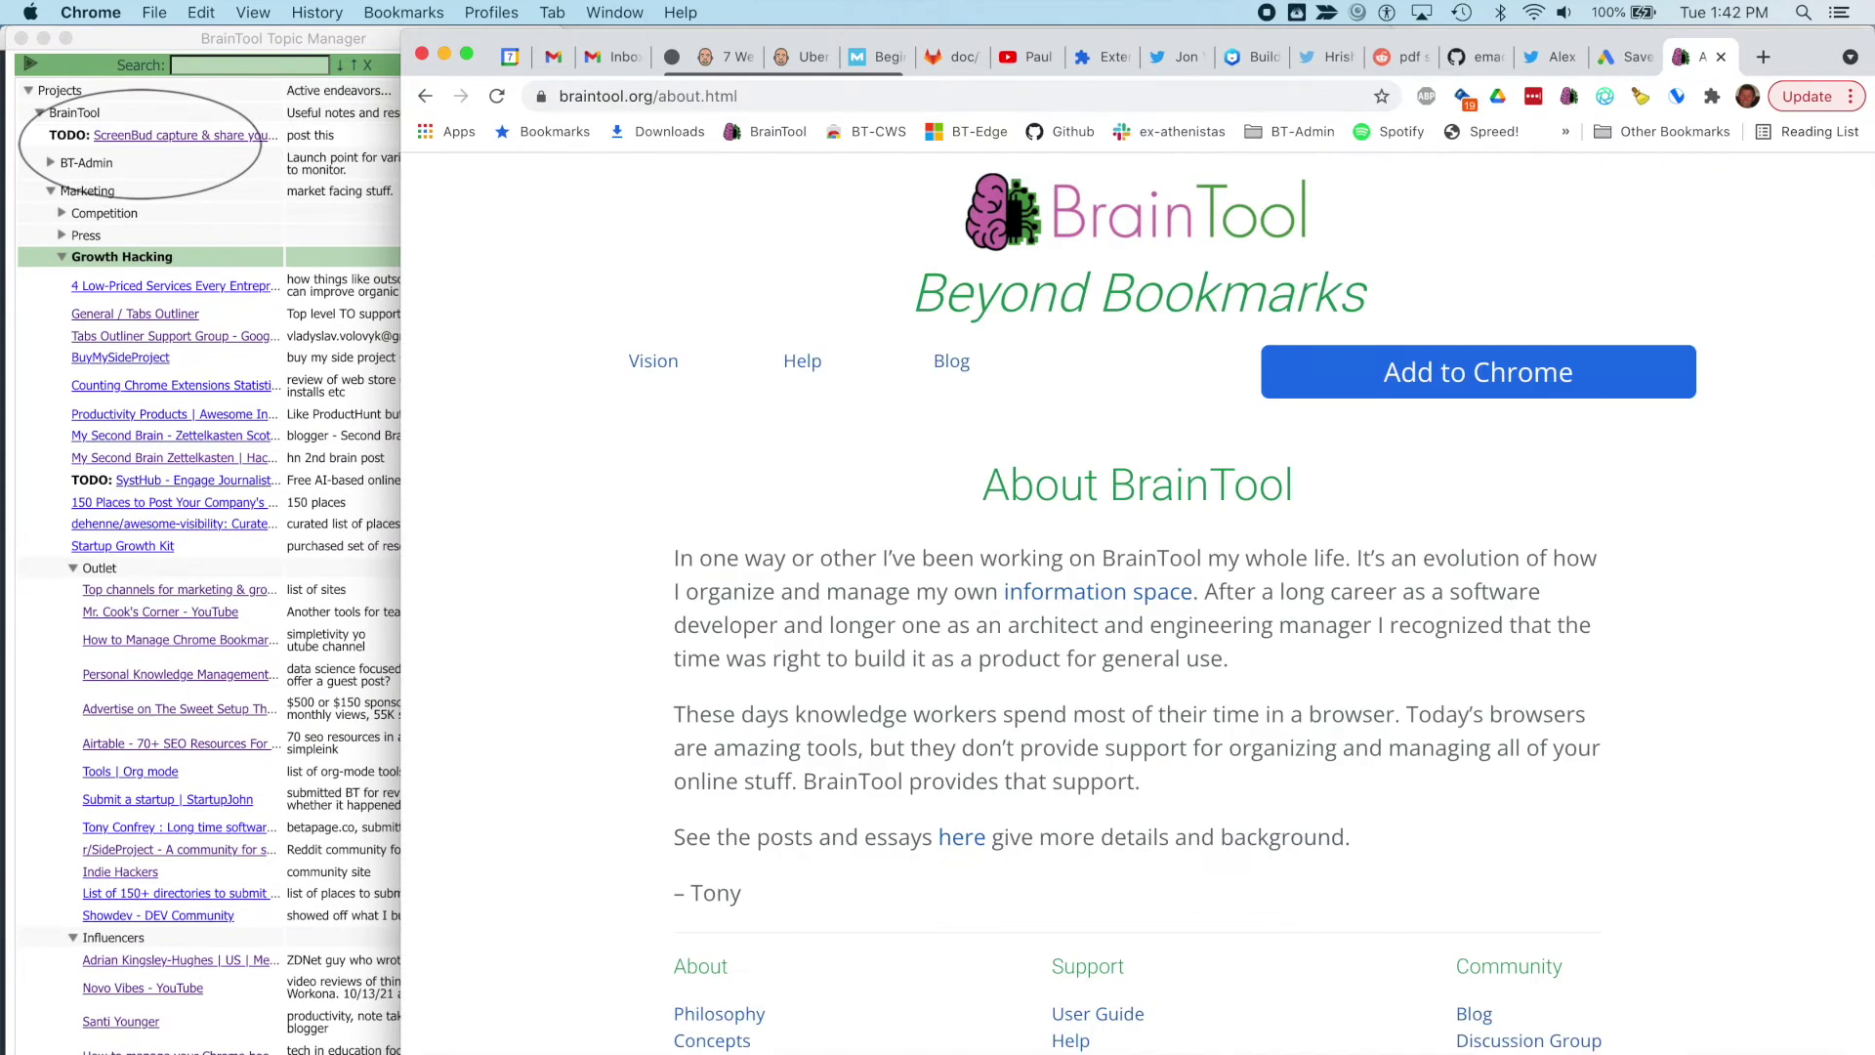
# Save the About BrainTool page as a TODO under the BrainTool topic with the note "add home page link".
pyautogui.hotkey('alt', 'b')
pyautogui.write('add some page info')
pyautogui.press('Tab')
pyautogui.write('BrainTool:TODO')
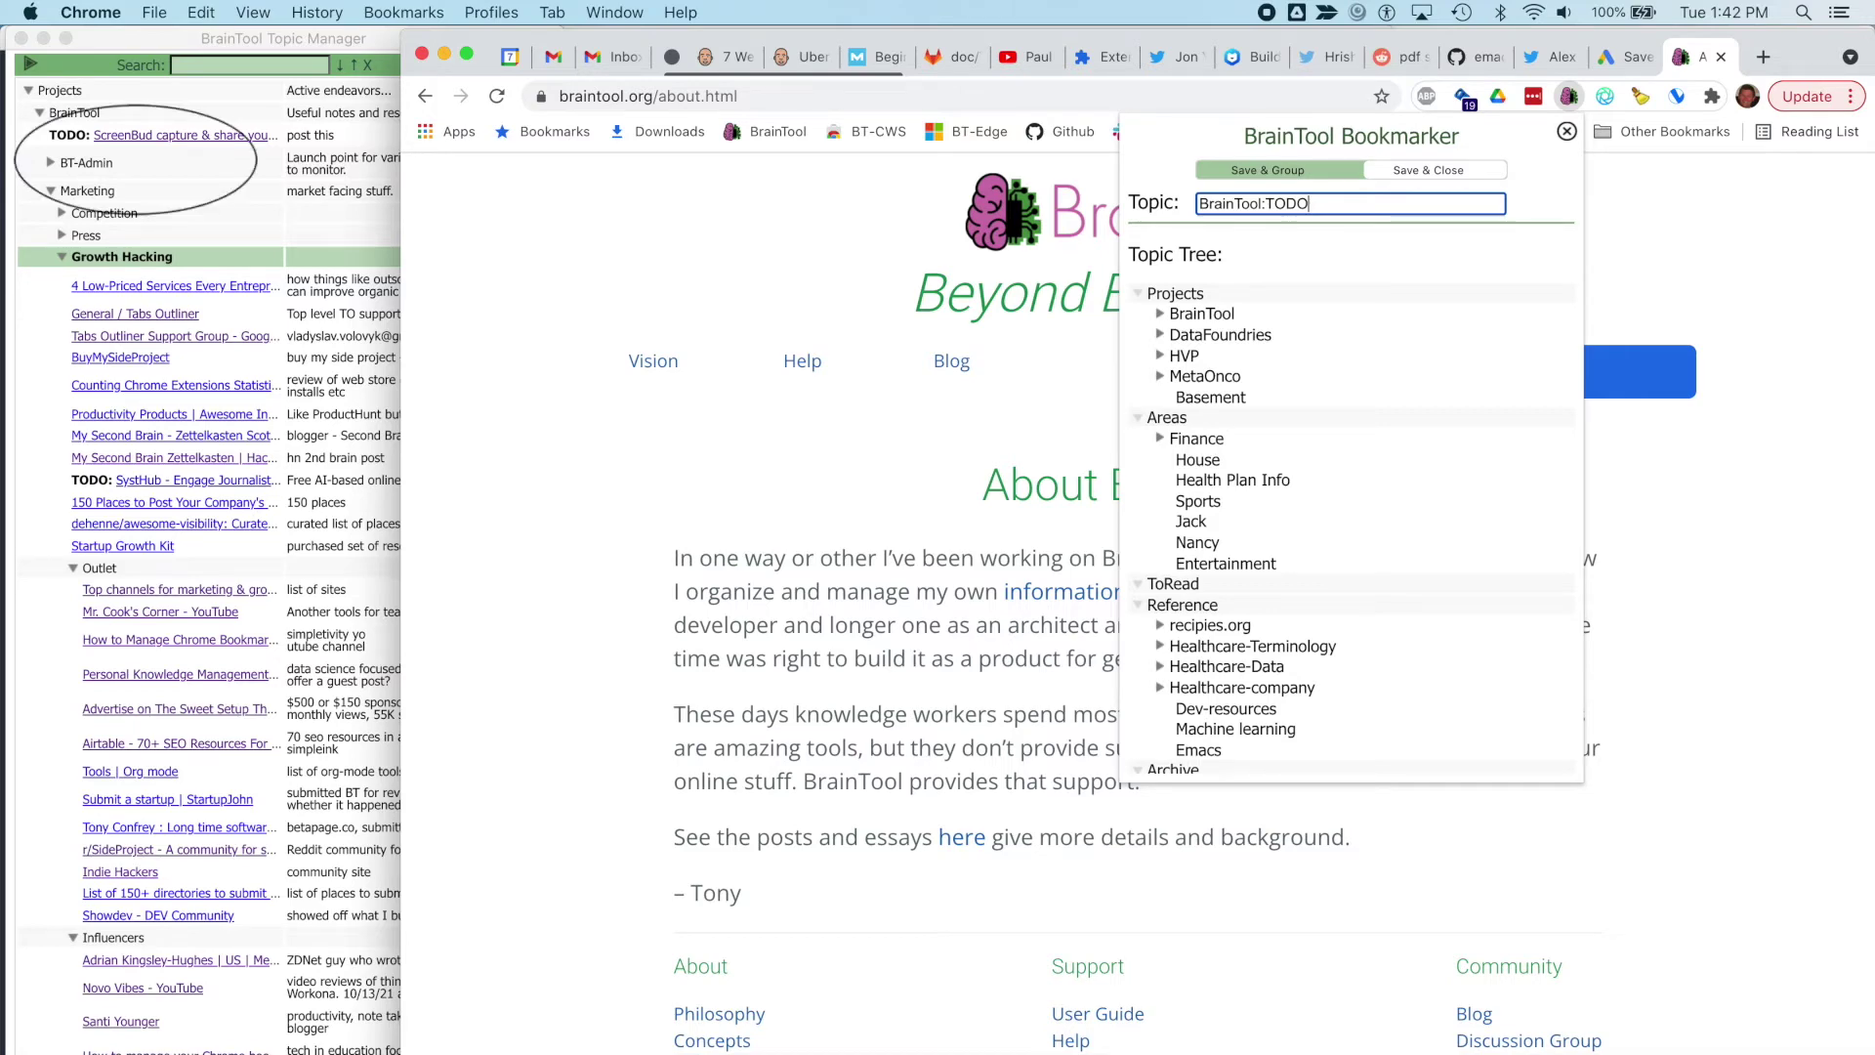
pyautogui.press('Return')
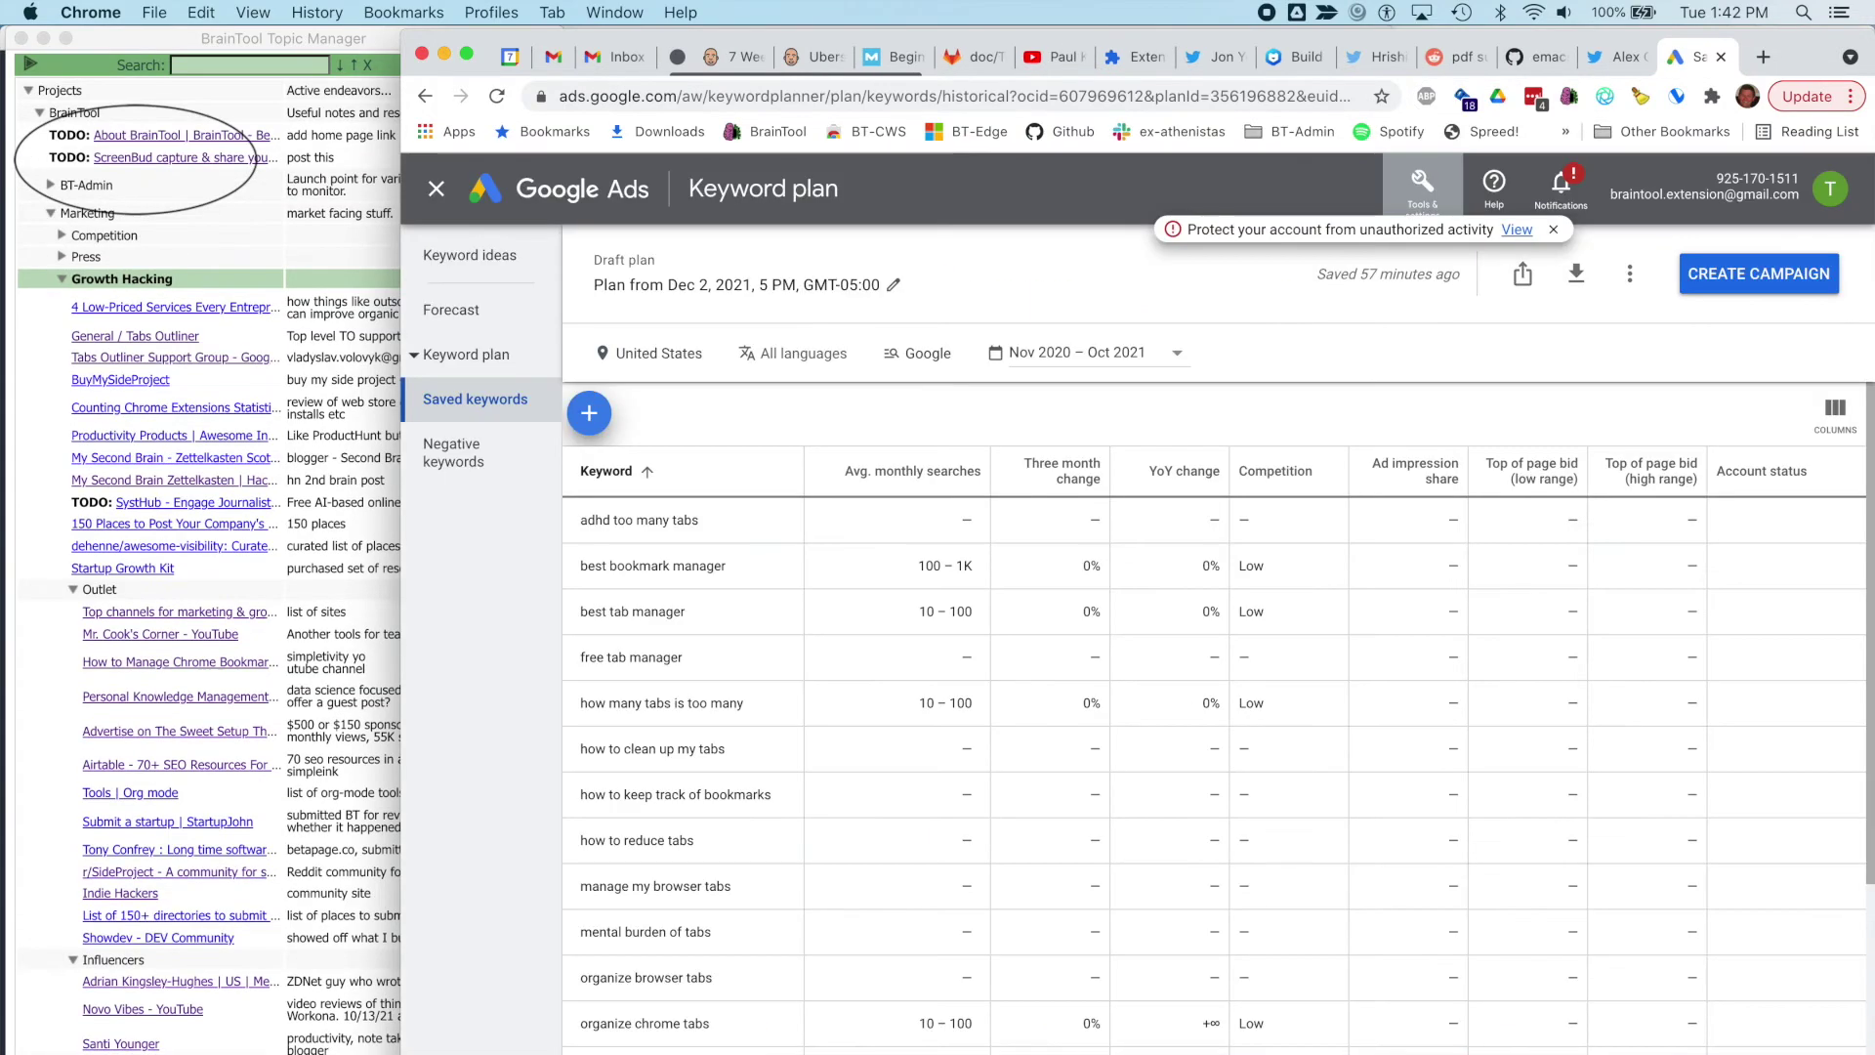
# Bookmark the Google Ads saved keywords page under the Tools topic with a note about keyword search numbers.
pyautogui.hotkey('alt', 'b')
pyautogui.write('keyaord search numbers')
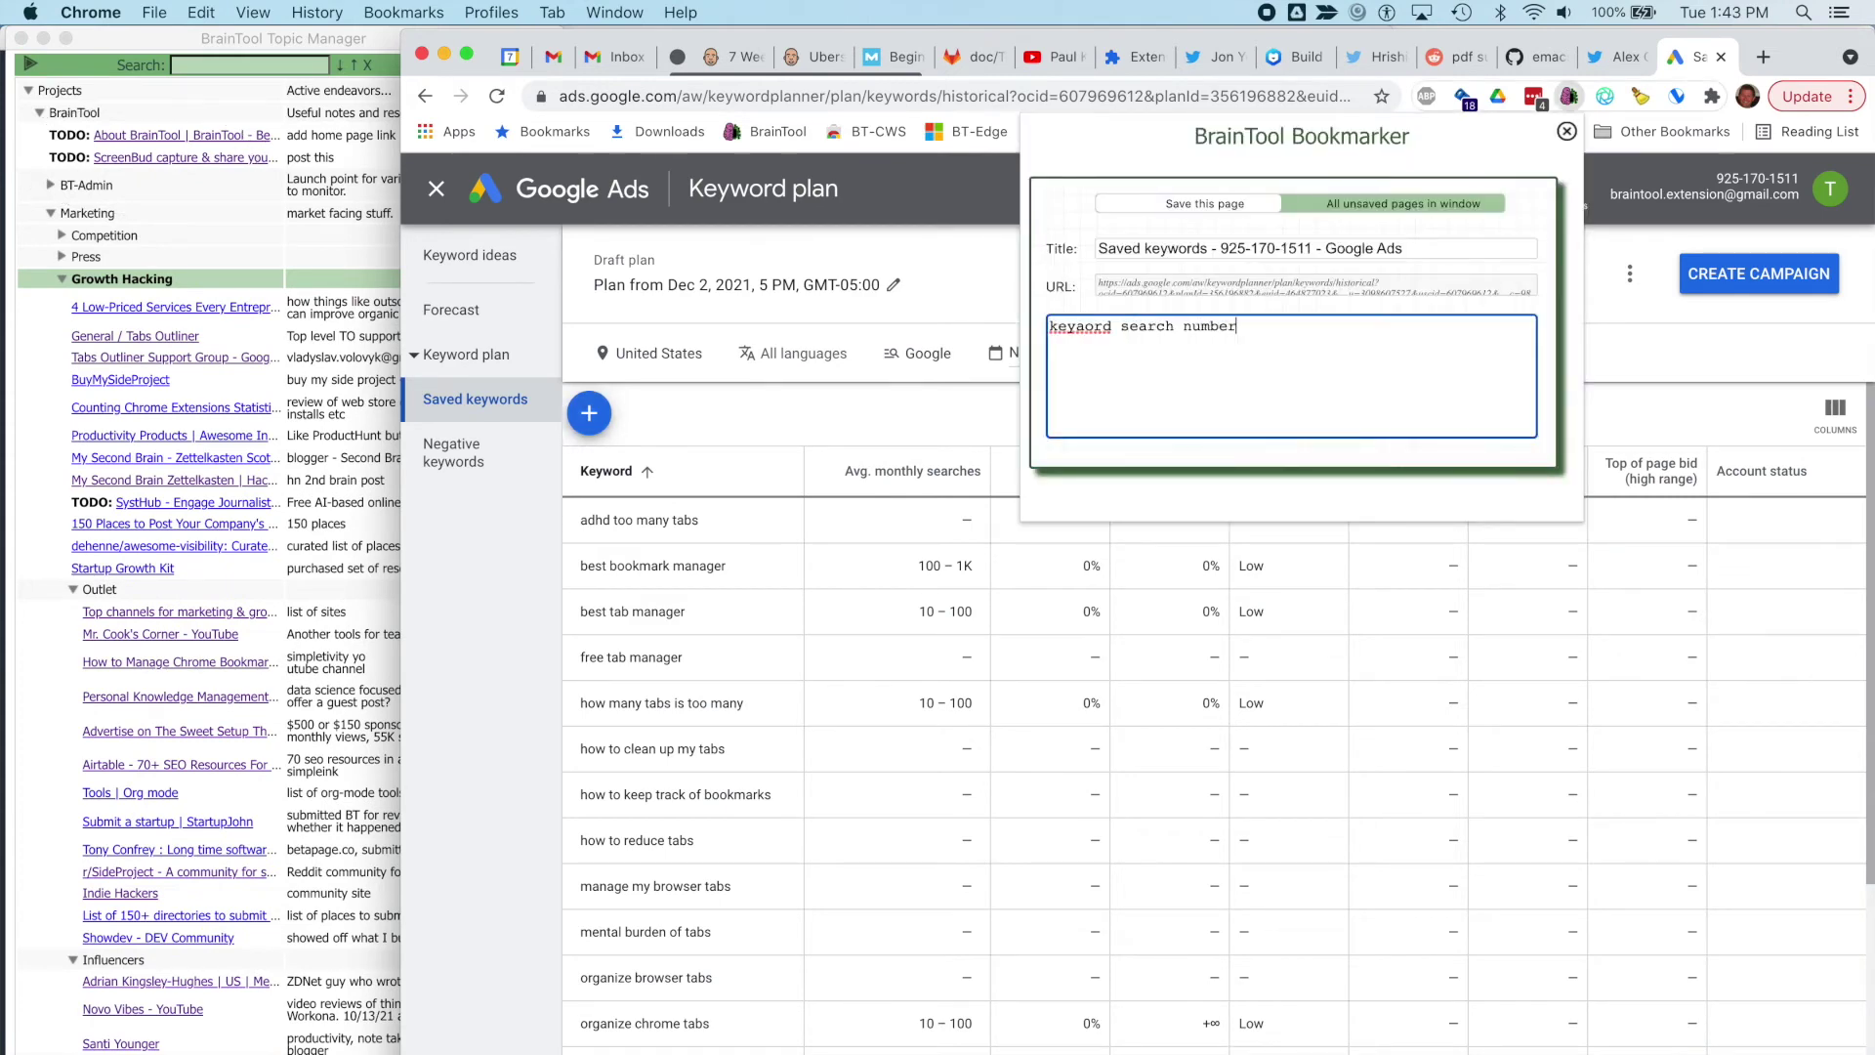
pyautogui.click(1375, 205)
pyautogui.press('Return')
pyautogui.write('to')
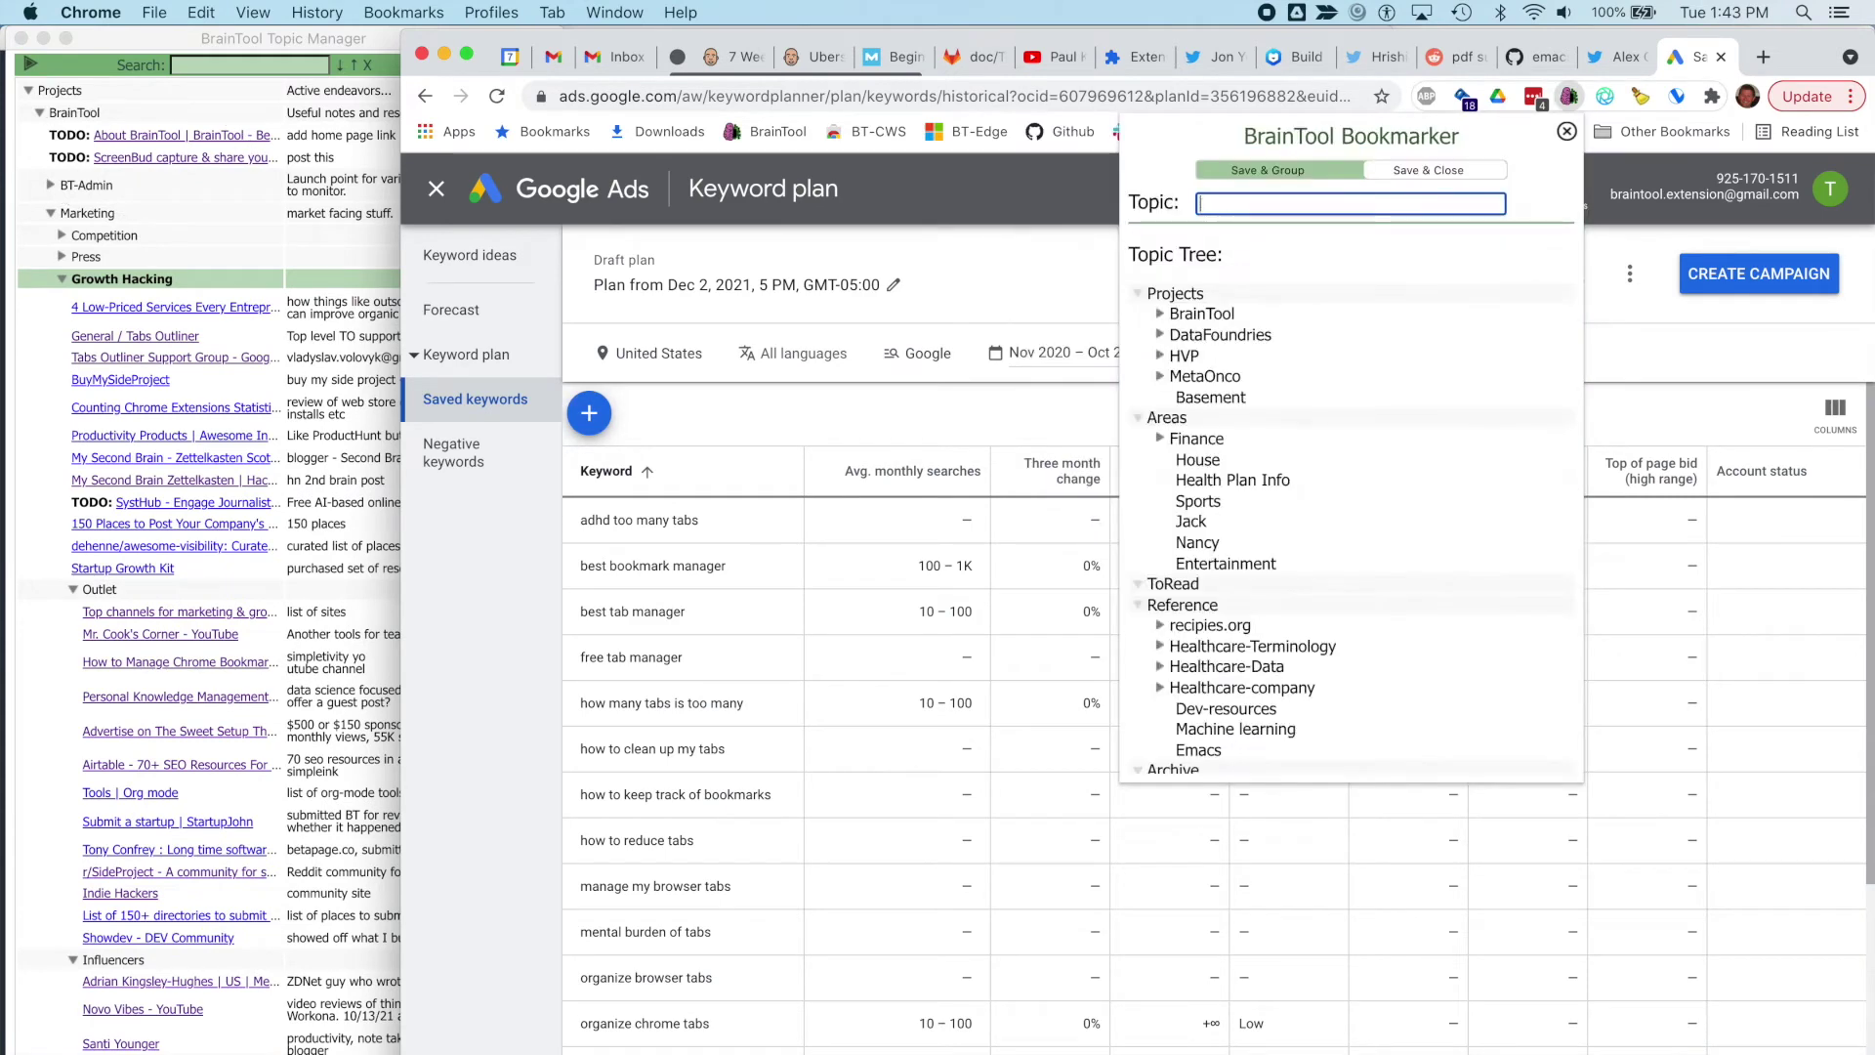
pyautogui.click(1262, 373)
pyautogui.press('Return')
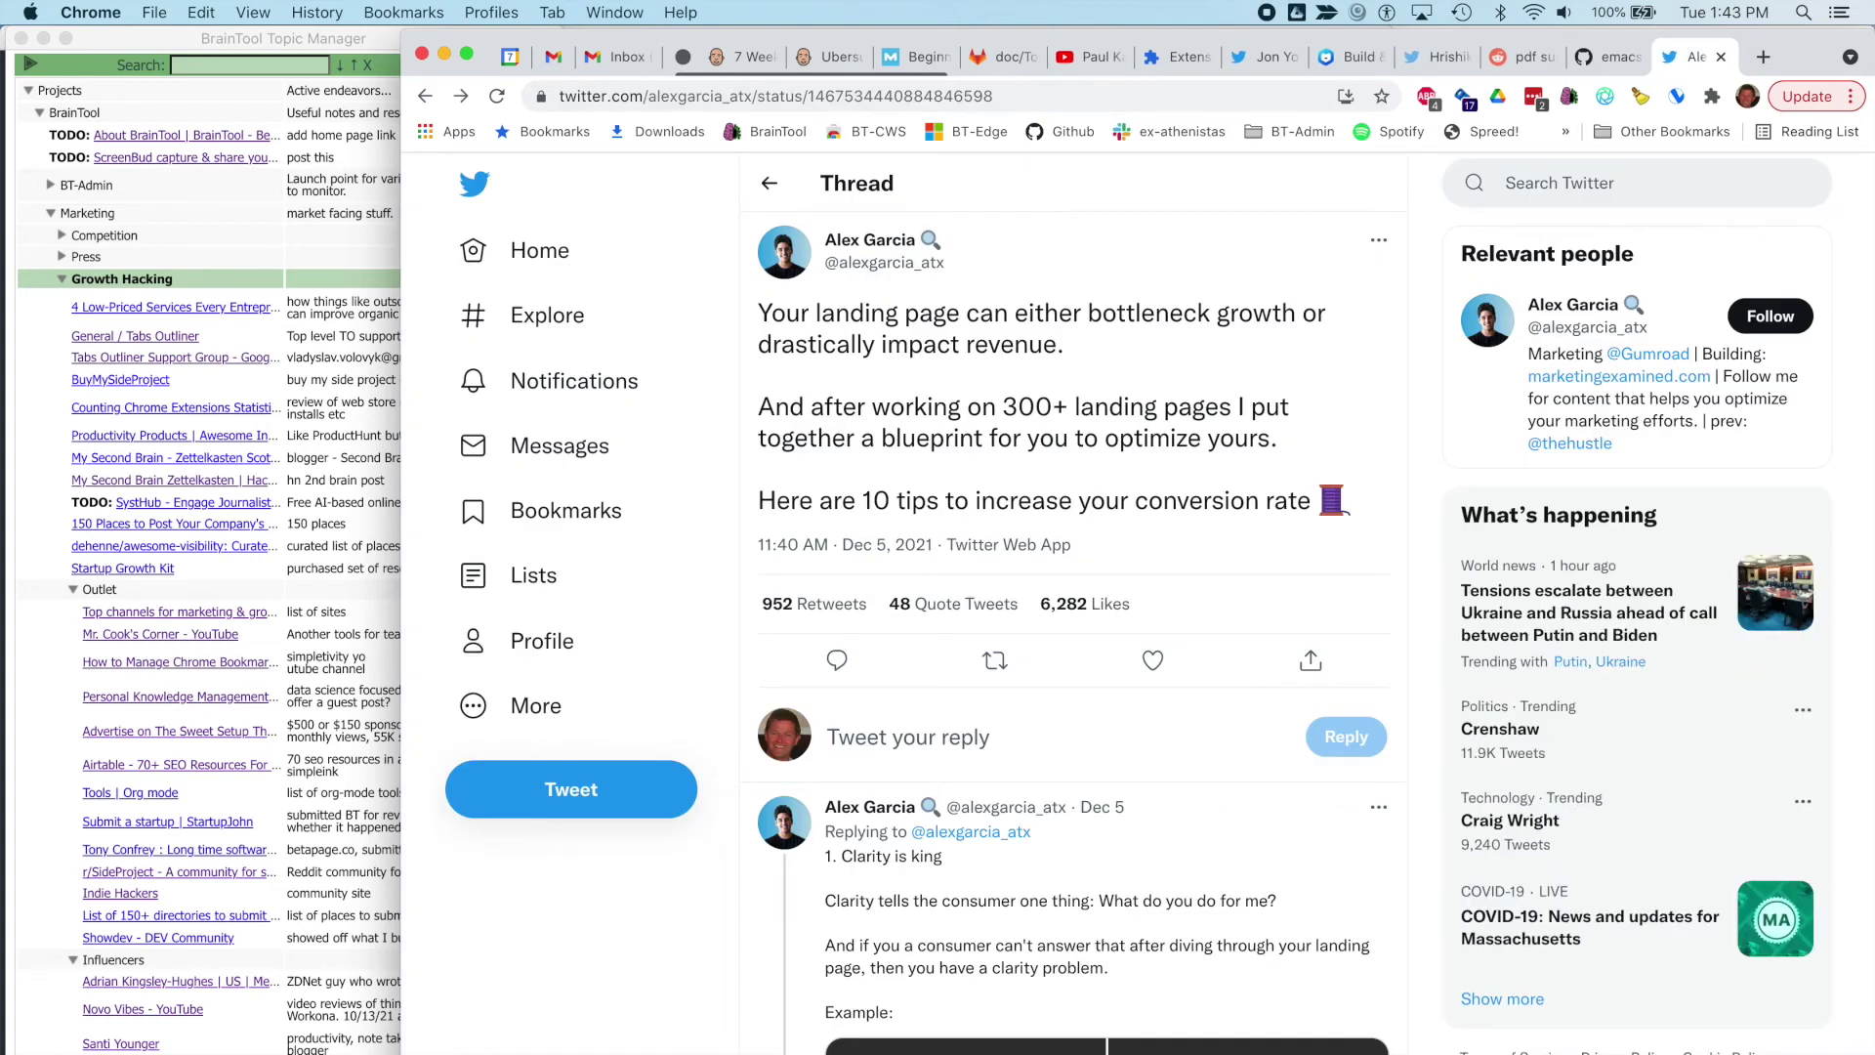
# Bookmark the Twitter thread of landing page tips under How To with the note "Twt thread on landing page design".
pyautogui.hotkey('alt', 'b')
pyautogui.write('Twt thread on landing page design')
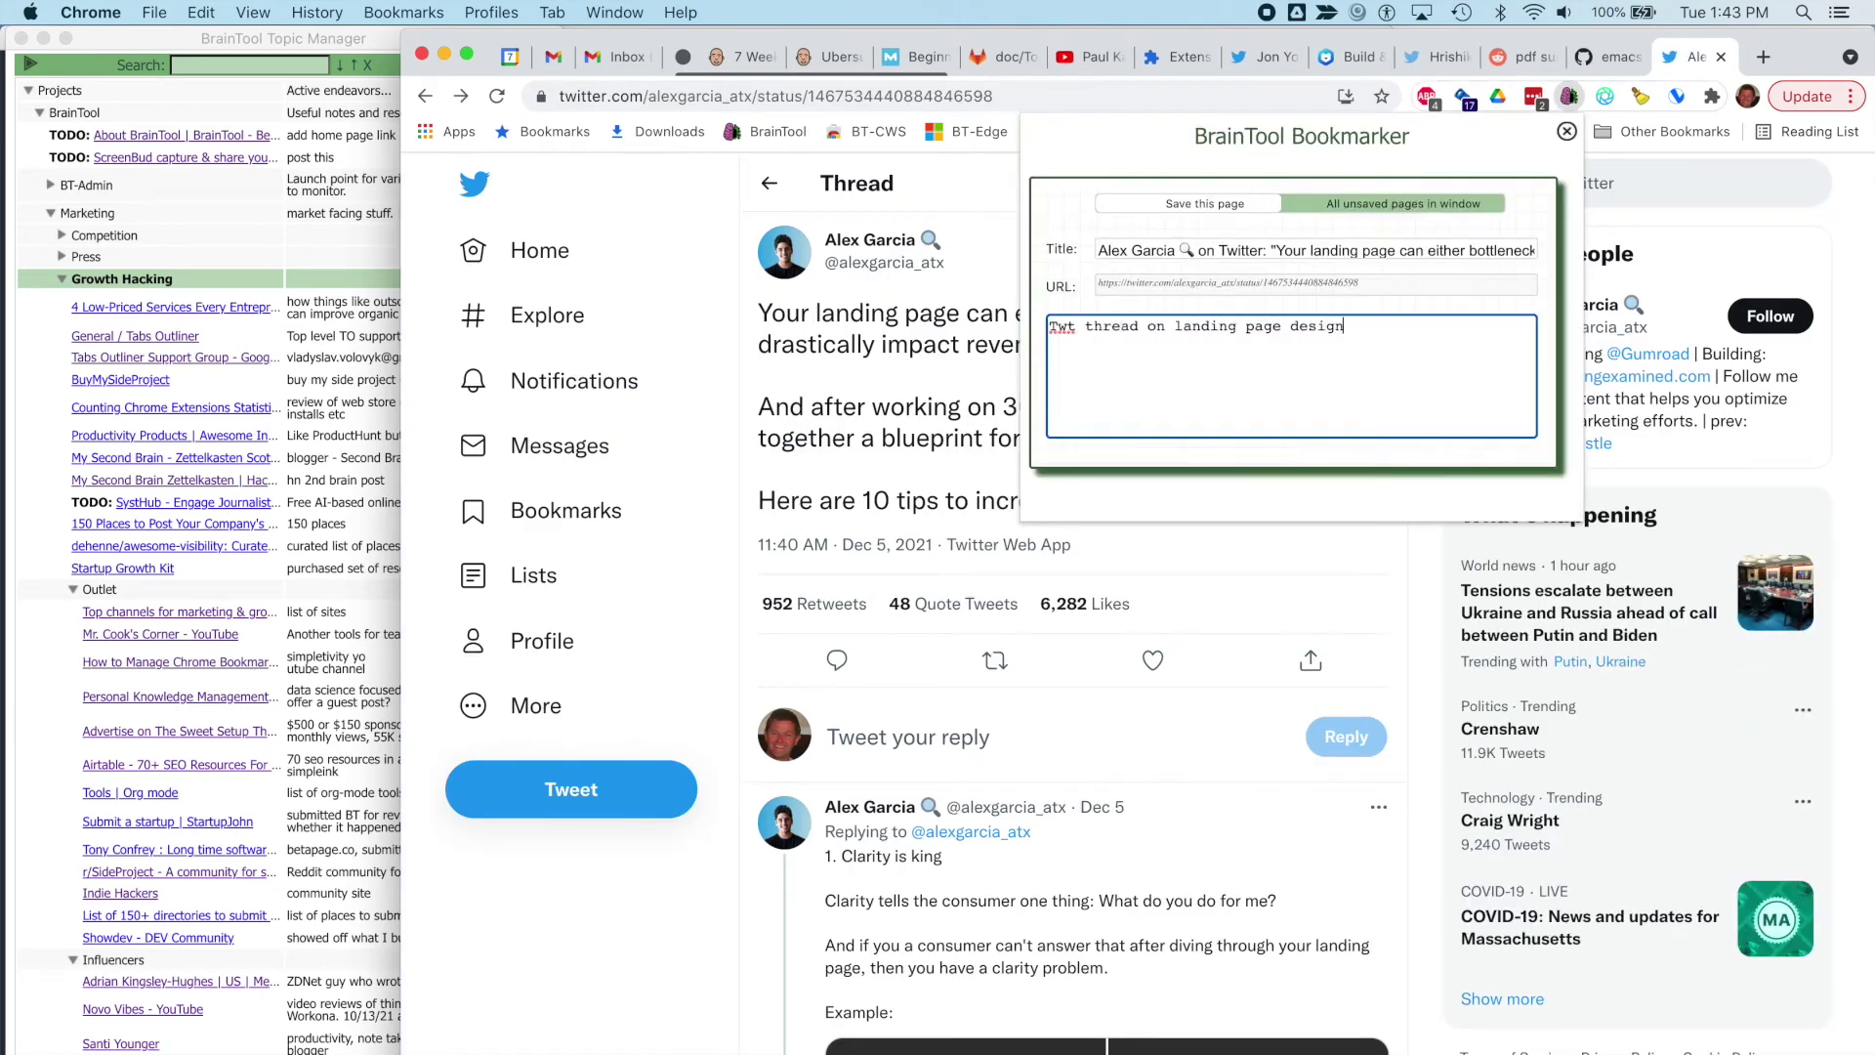
pyautogui.press('Return')
pyautogui.write('grow')
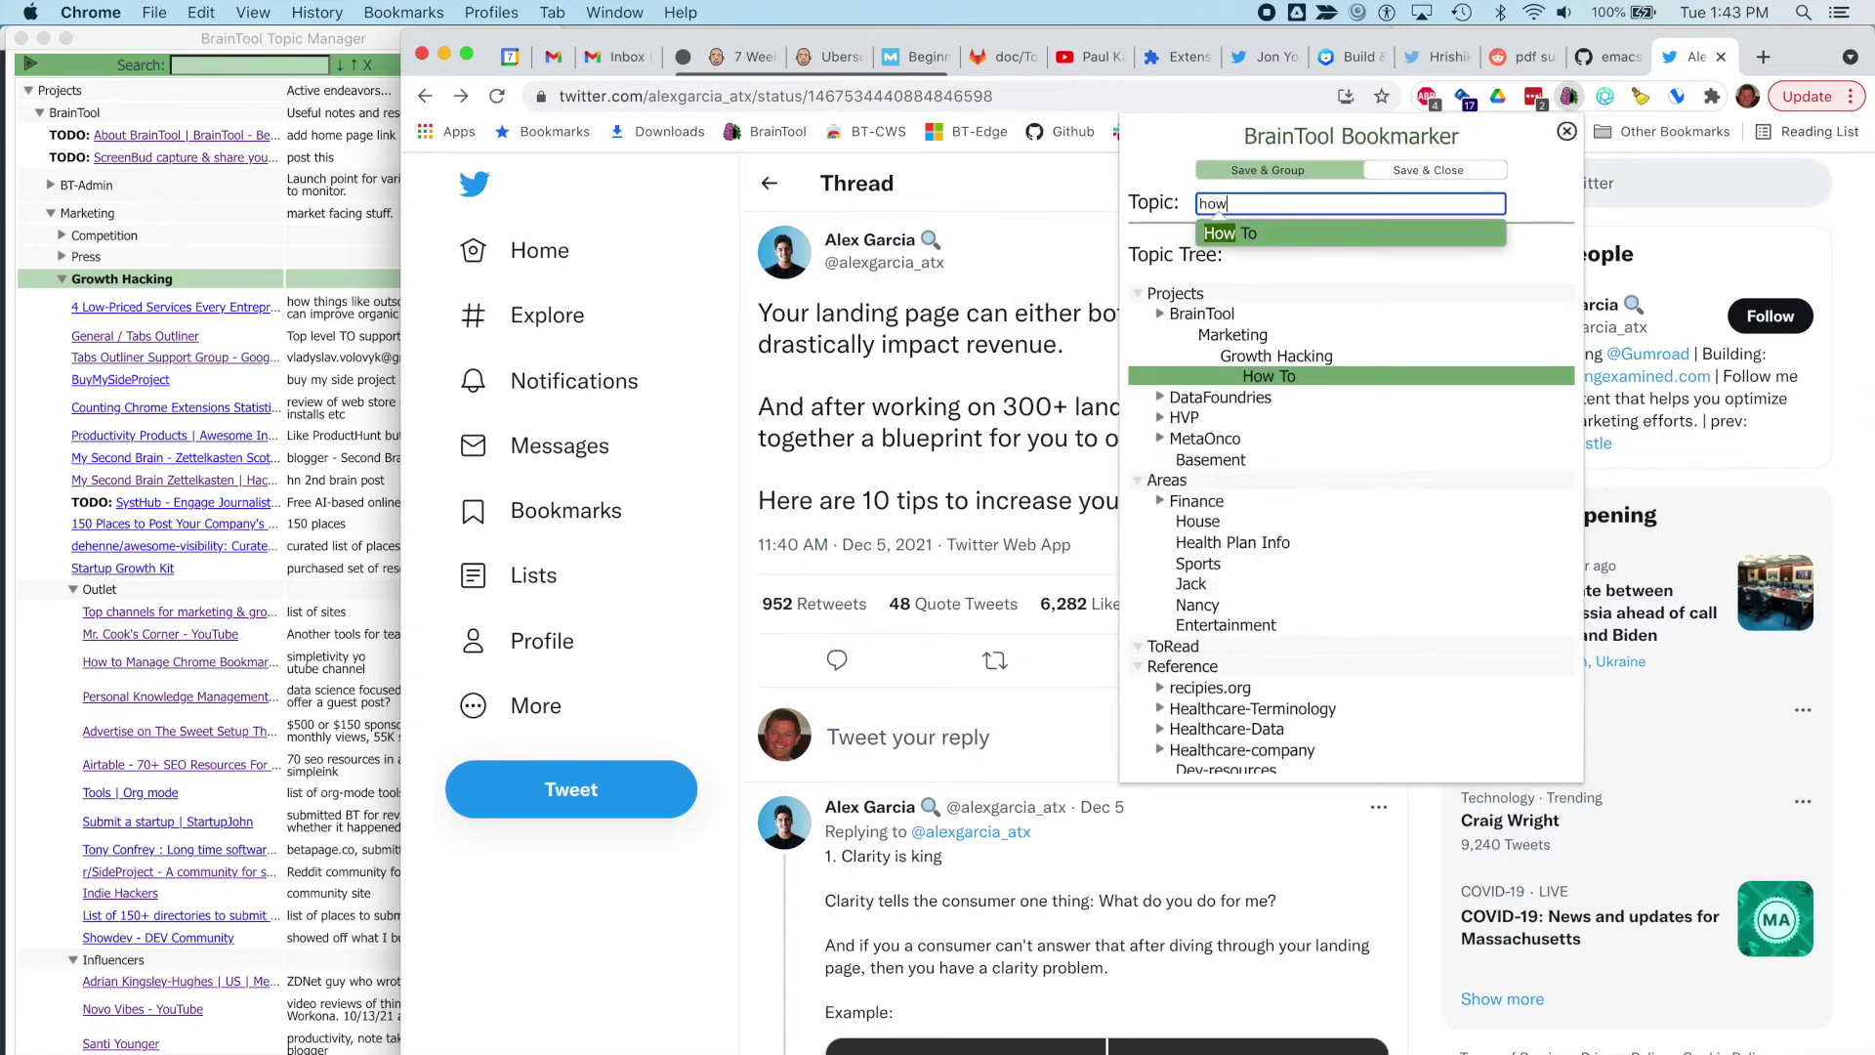
pyautogui.press('Return')
pyautogui.hotkey('alt', 'b')
pyautogui.press('Return')
pyautogui.press('Return')
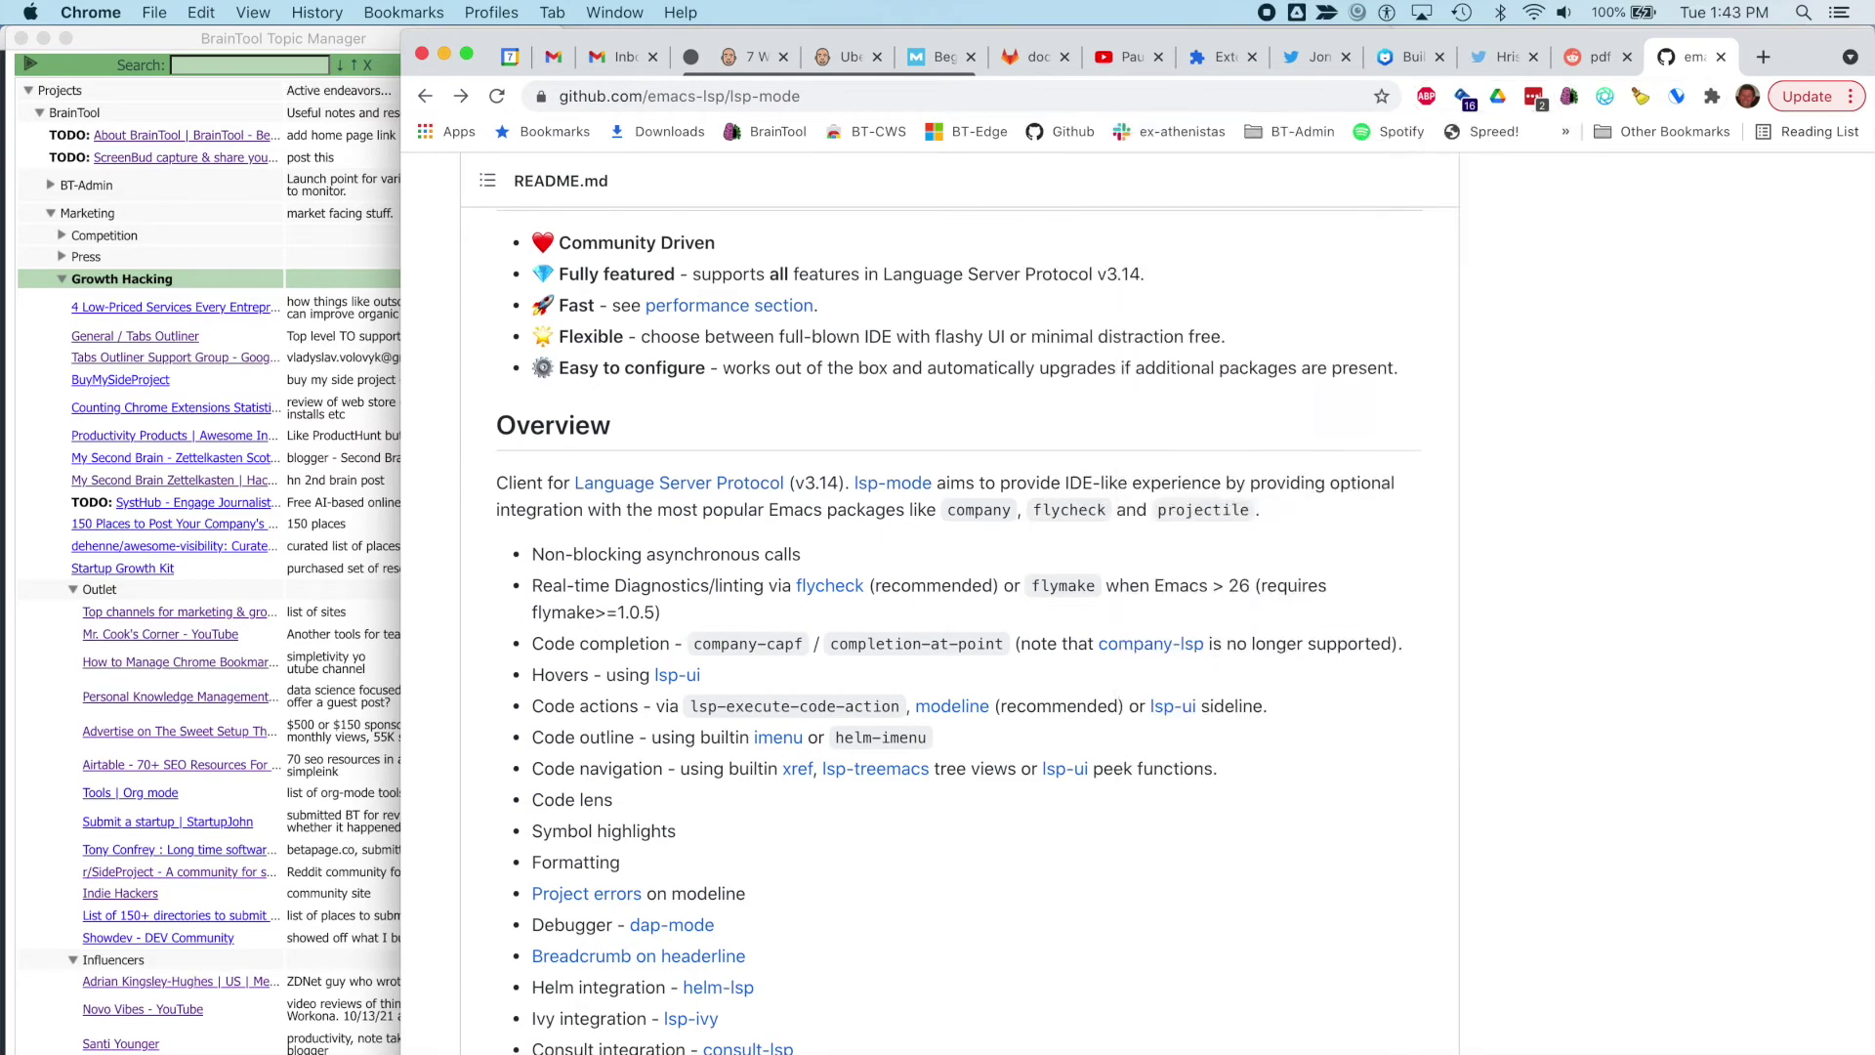
# Bookmark the lsp-mode GitHub page and the Reddit thread on PDF support in Emacs under the Emacs topic, without notes.
pyautogui.hotkey('alt', 'b')
pyautogui.press('Return')
pyautogui.write('Emacs:TODO')
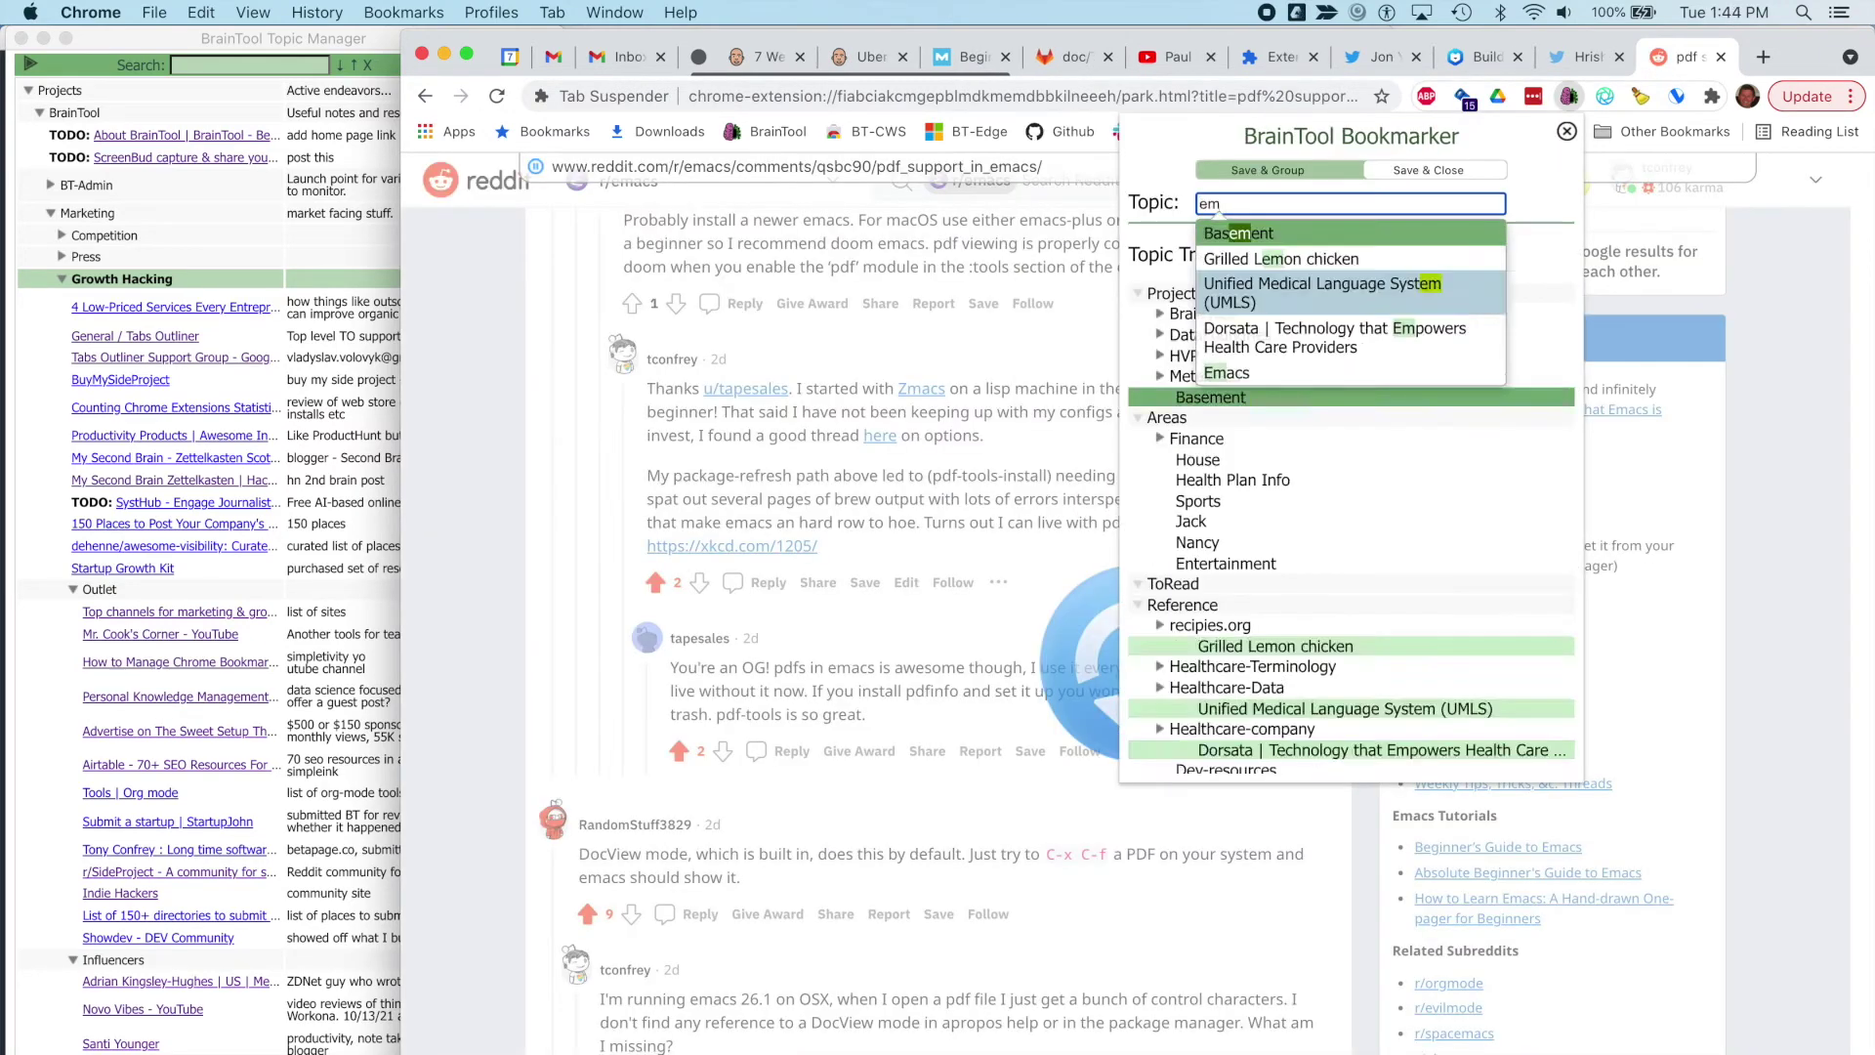
pyautogui.press('Return')
# Bookmark the Twitter thread on keyword research tools without a note, choosing How To under Growth Hacking in the topic tree.
pyautogui.hotkey('alt', 'b')
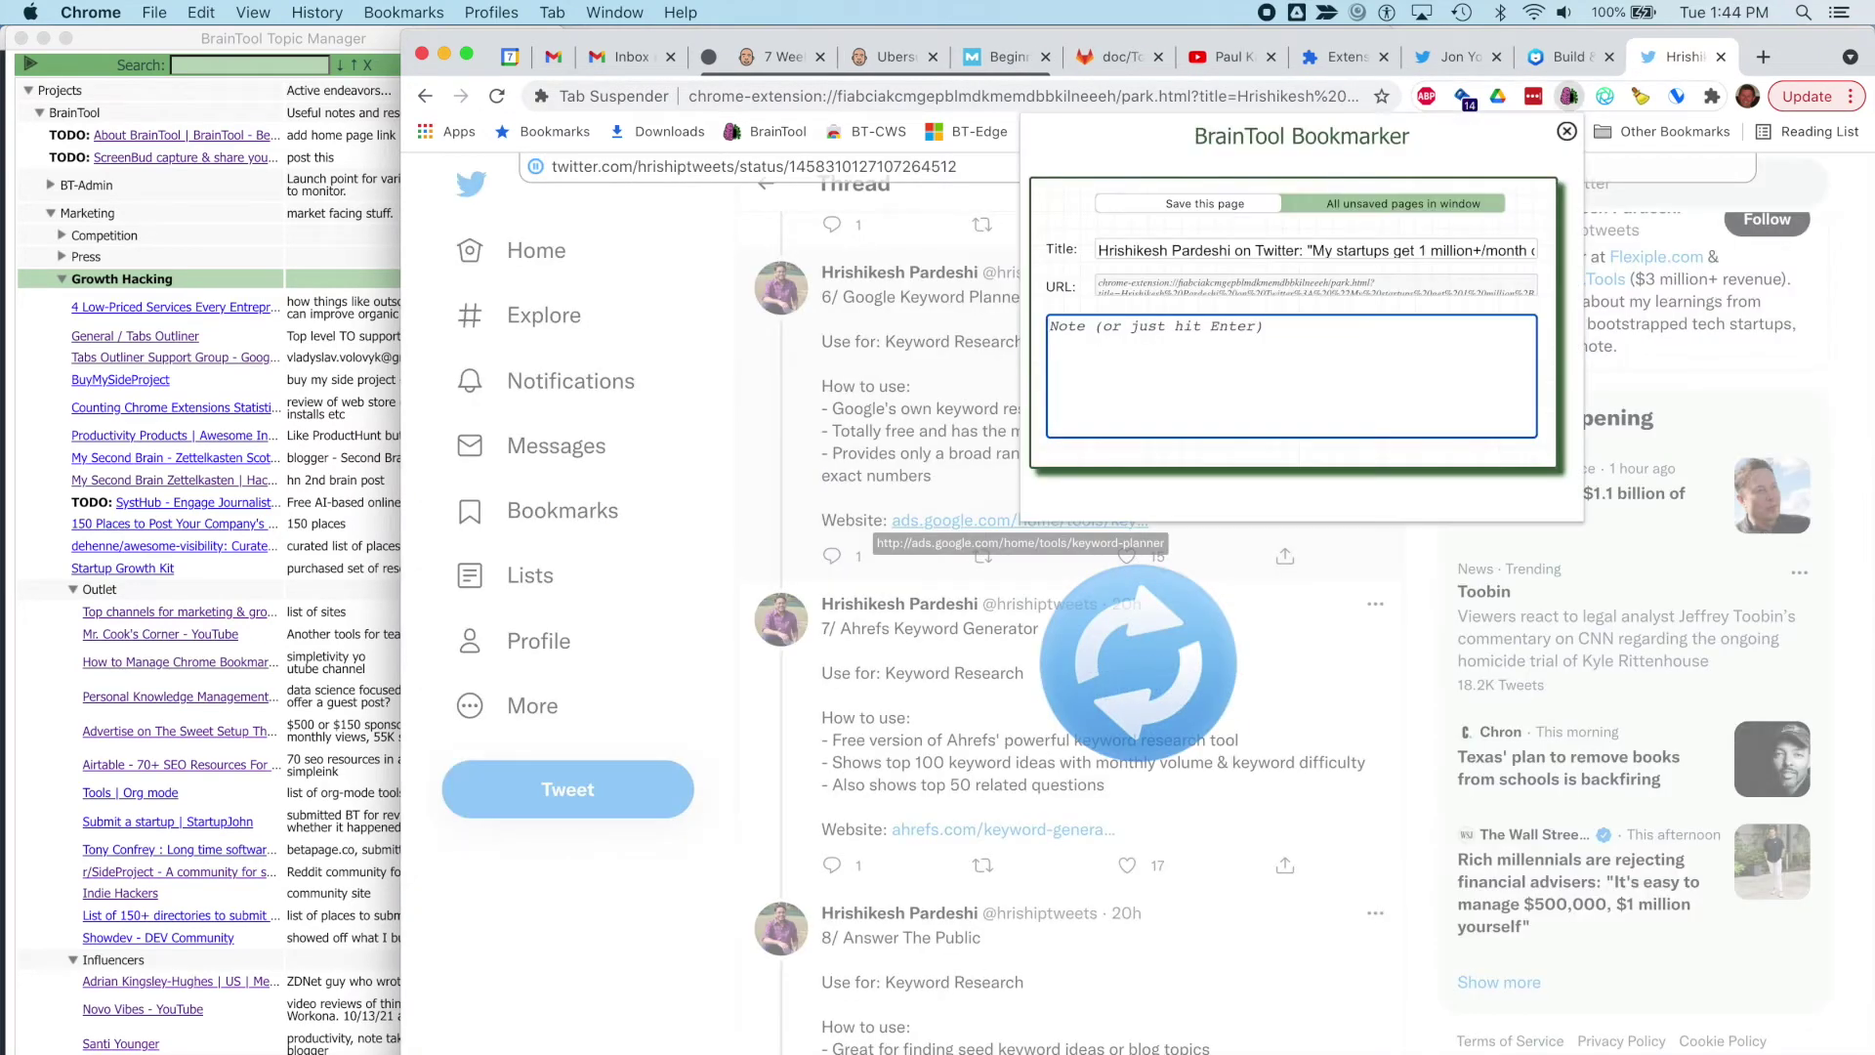
pyautogui.press('Return')
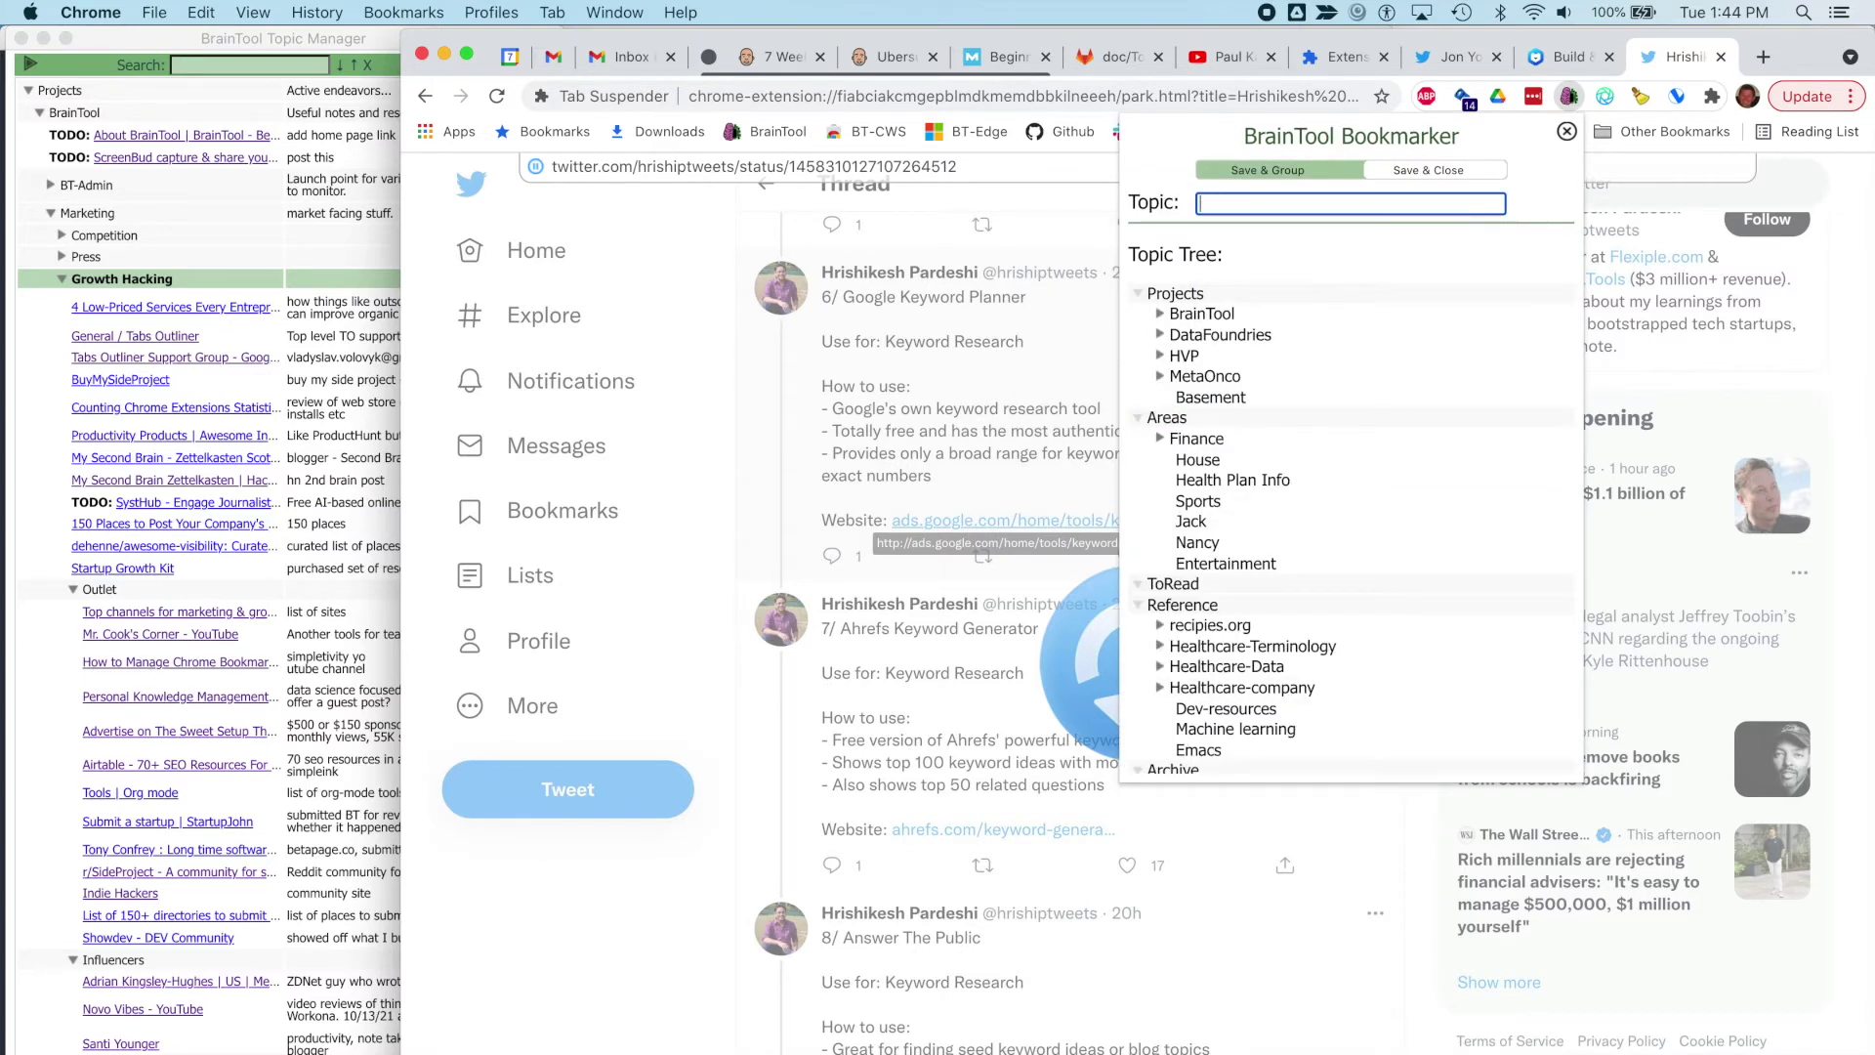
pyautogui.click(1159, 314)
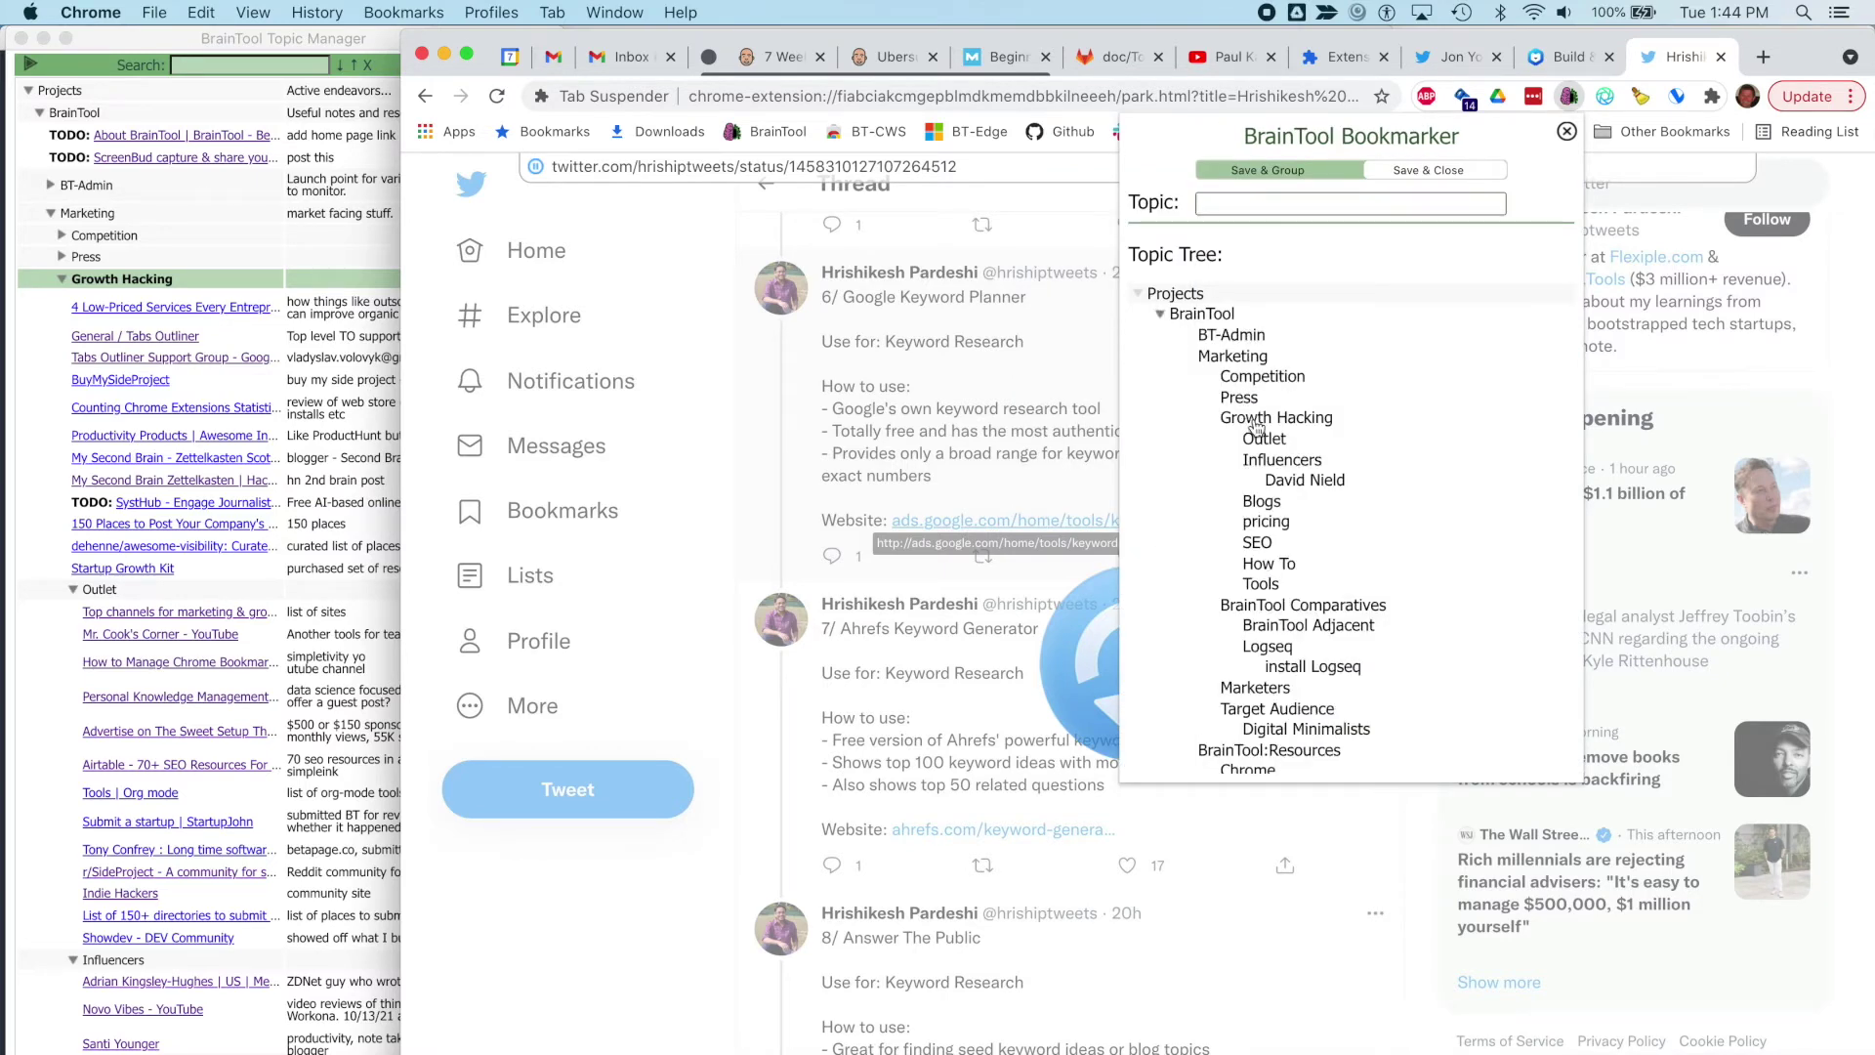
pyautogui.click(1266, 565)
pyautogui.press('Return')
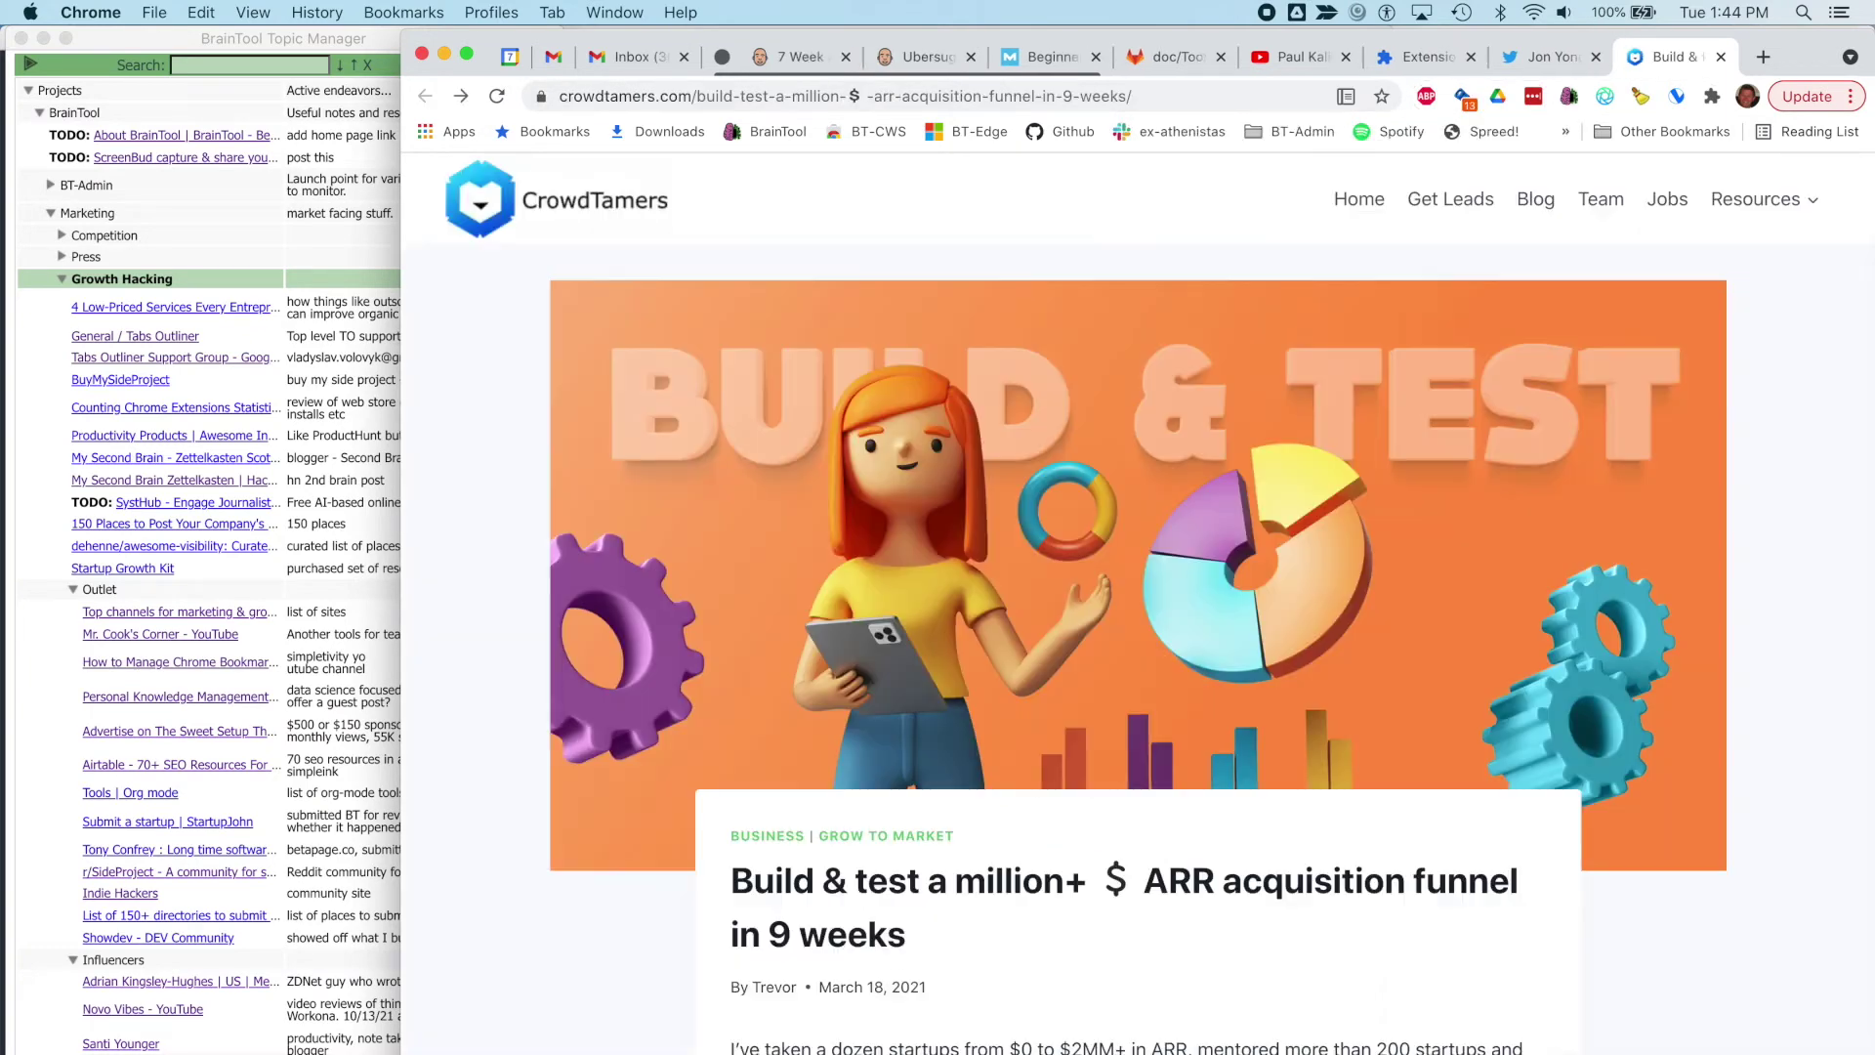
# Bookmark the CrowdTamers article on building an ARR acquisition funnel under the How To topic.
pyautogui.hotkey('alt', 'b')
pyautogui.write('hoo')
pyautogui.press('Return')
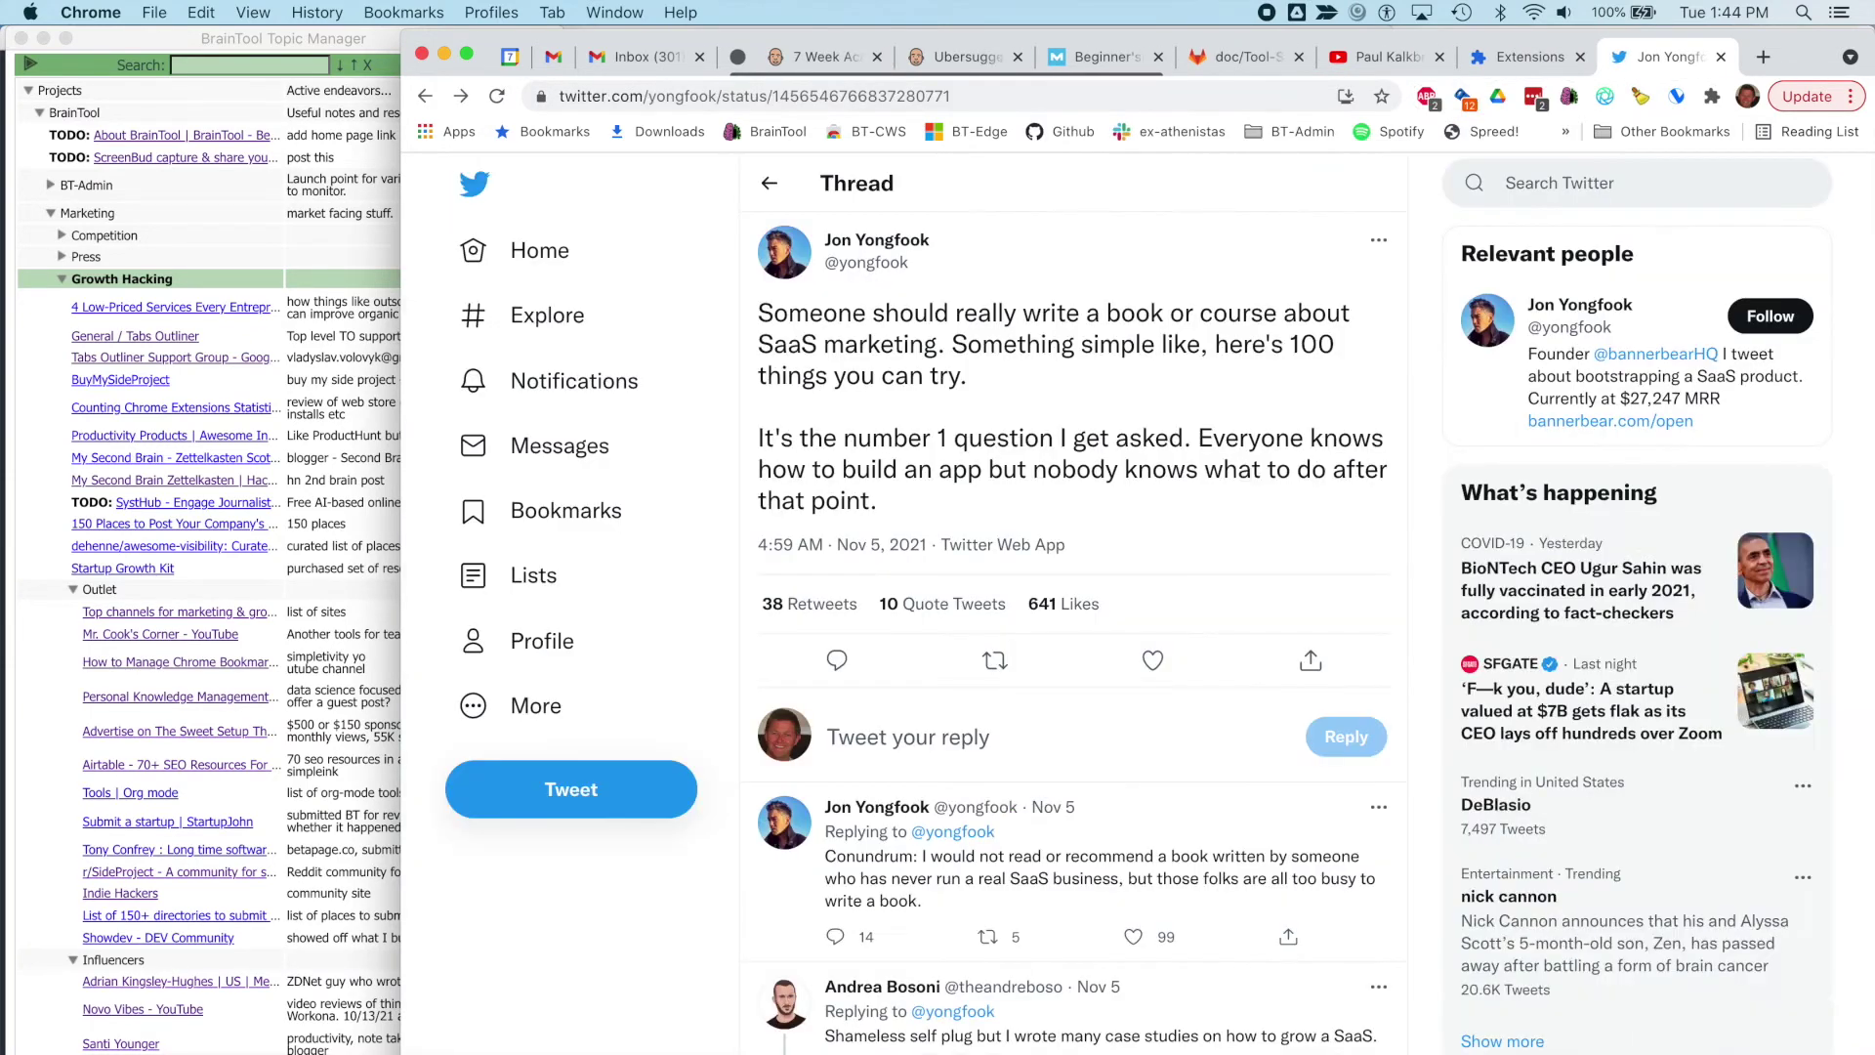
# Bookmark the Twitter thread on SaaS marketing ideas under the How To topic, without a note.
pyautogui.hotkey('alt', 'b')
pyautogui.write('hoo')
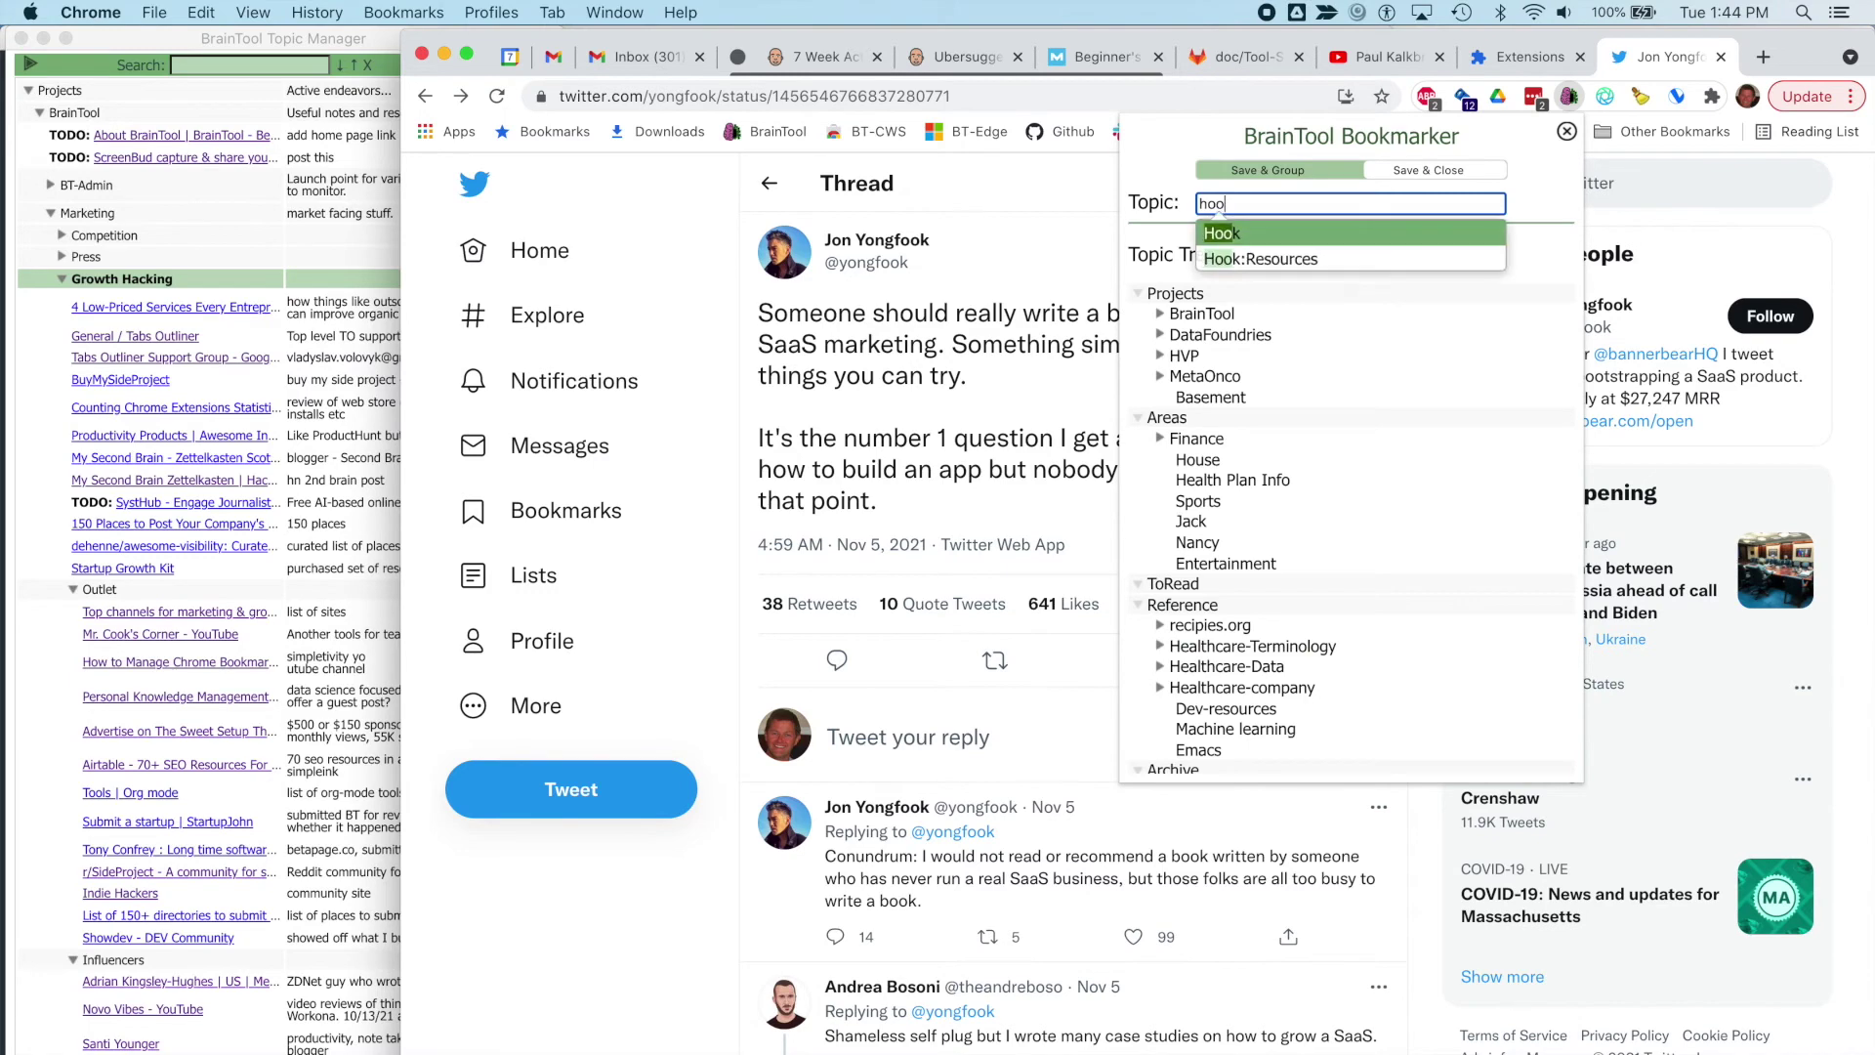
pyautogui.press('BackSpace')
pyautogui.press('Return')
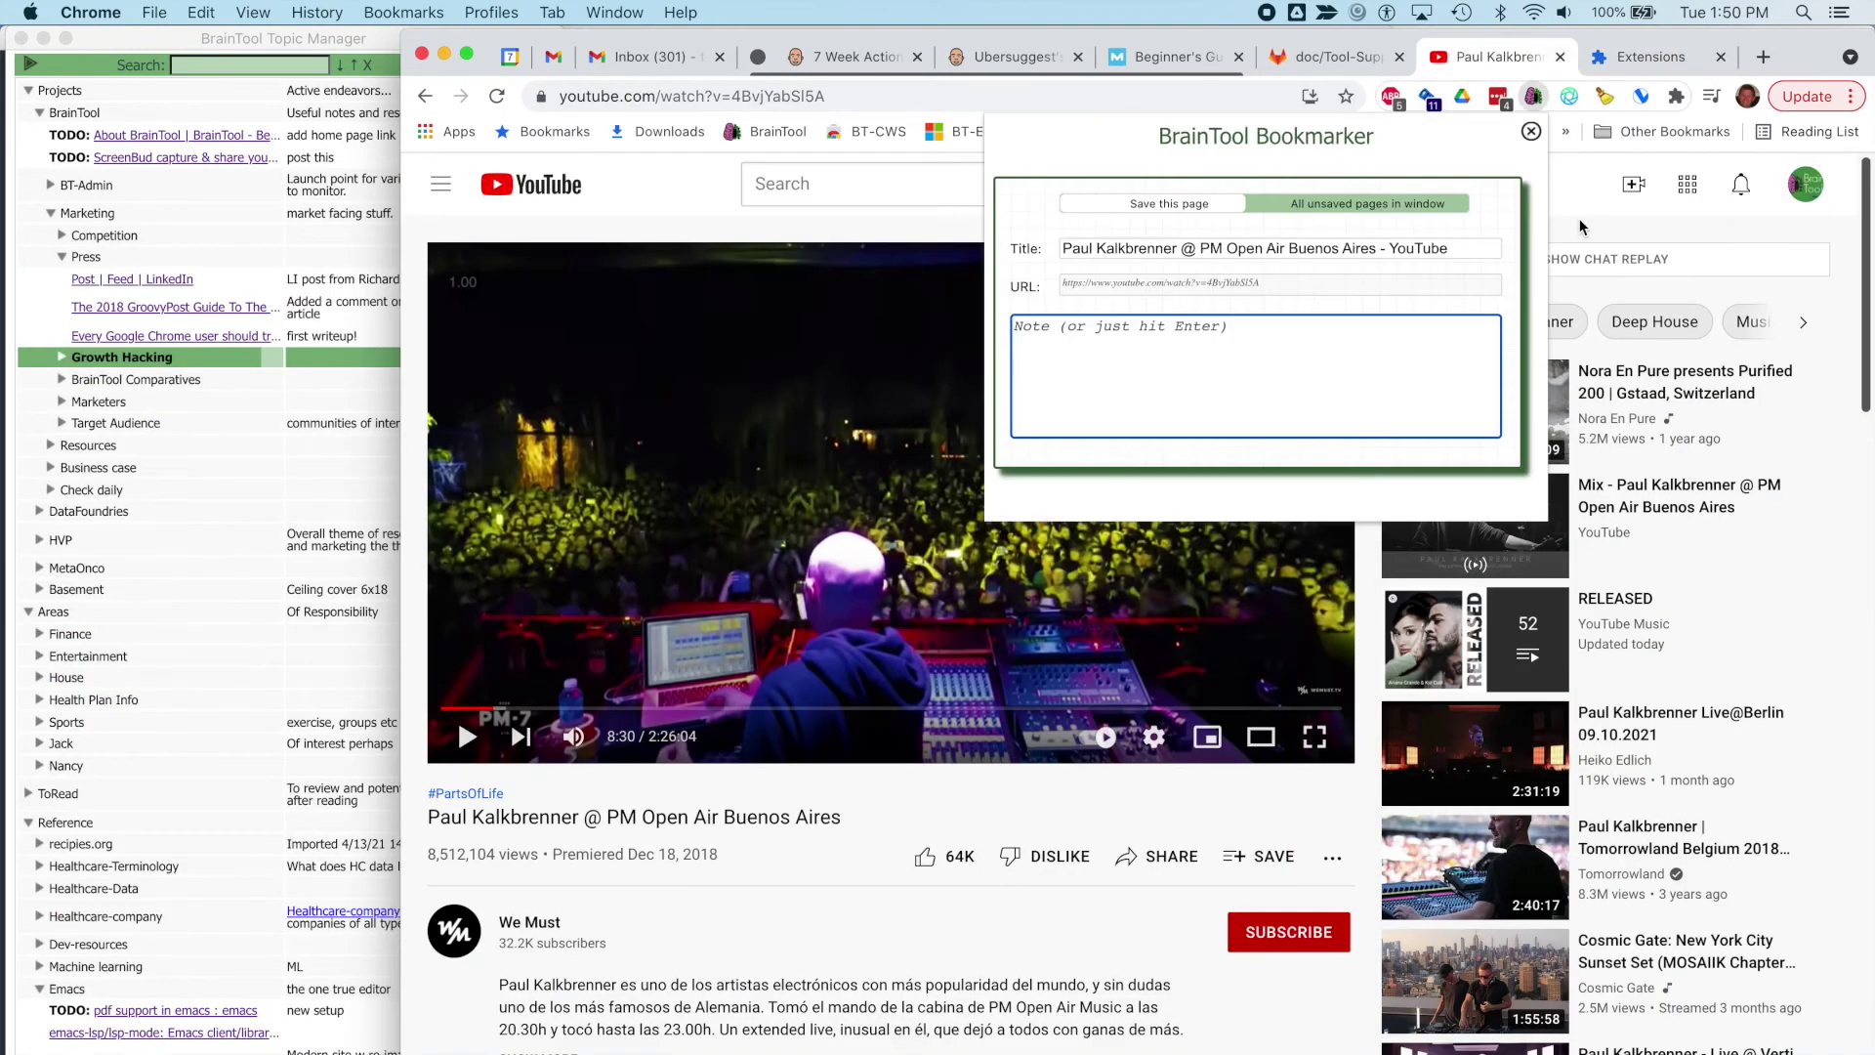
# Bookmark the Paul Kalkbrenner YouTube video with the note "PK in BA" under a new Coding Beats subtopic of Entertainment.
pyautogui.write('PK in BA')
pyautogui.press('Return')
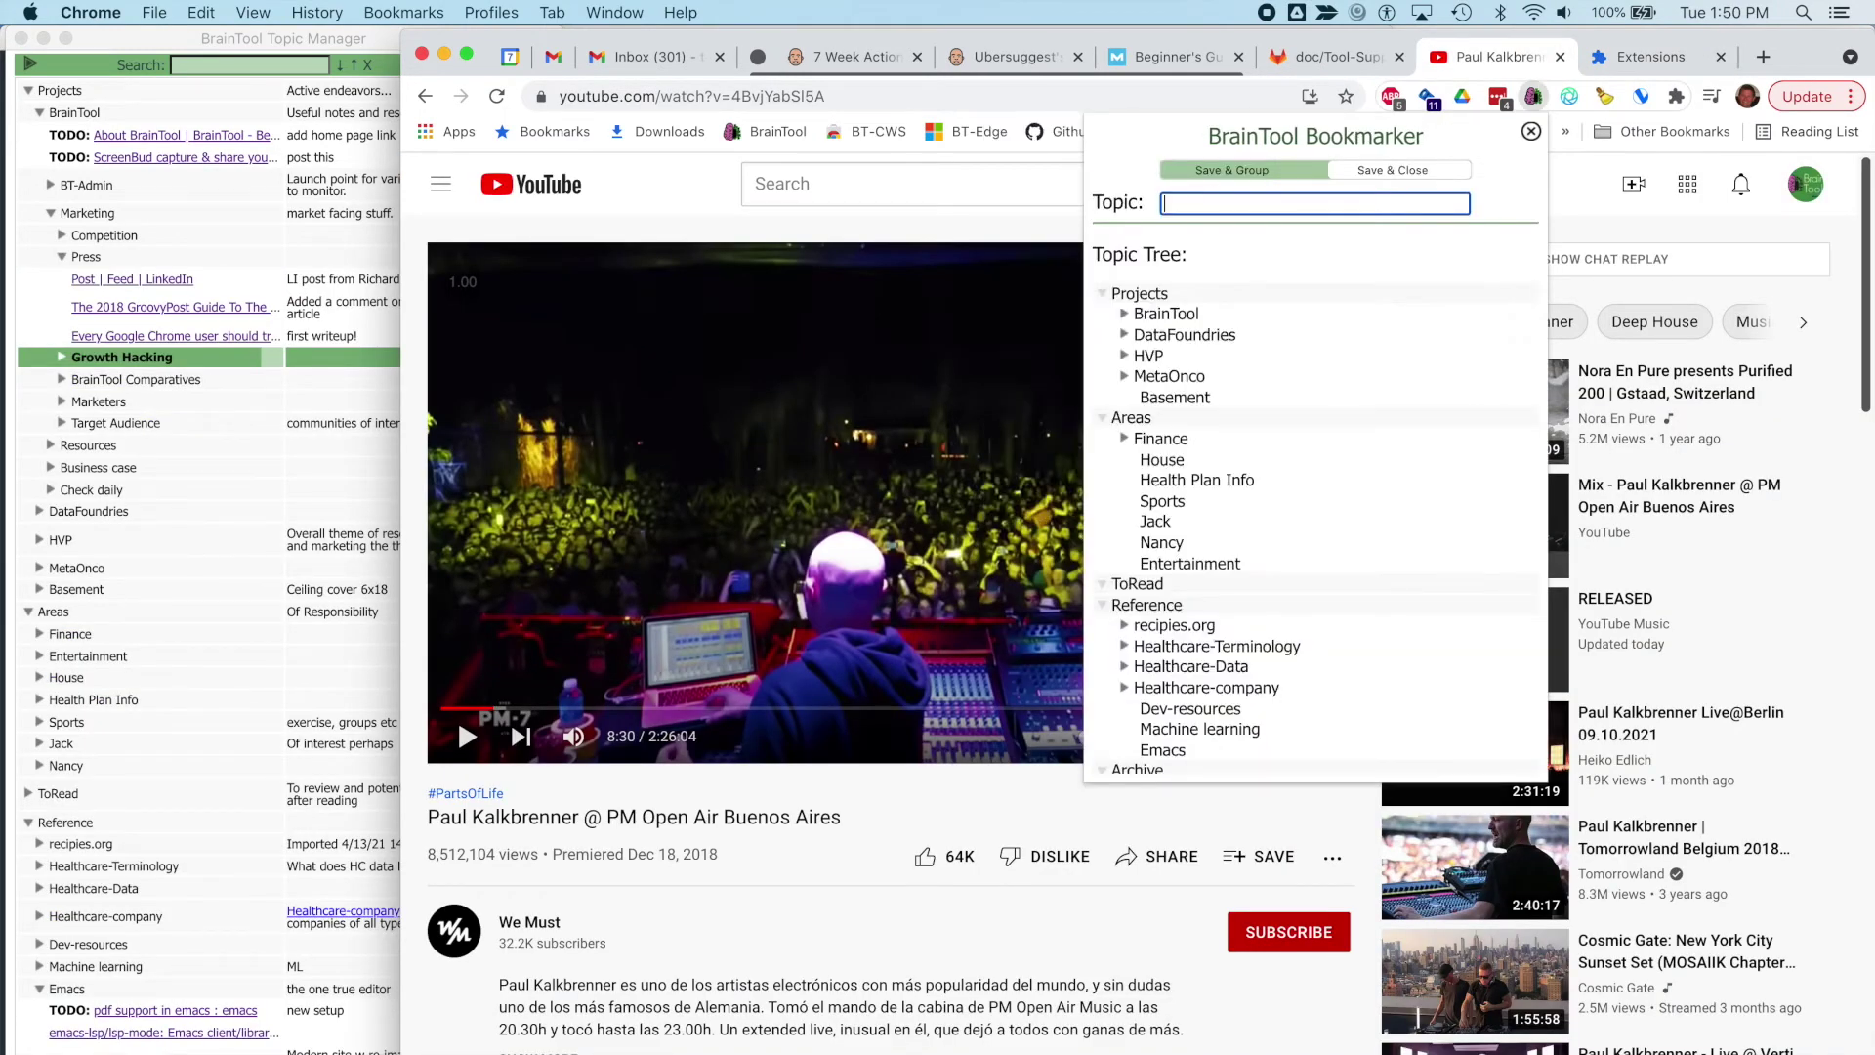
pyautogui.write('Entertainment:Coding Beats')
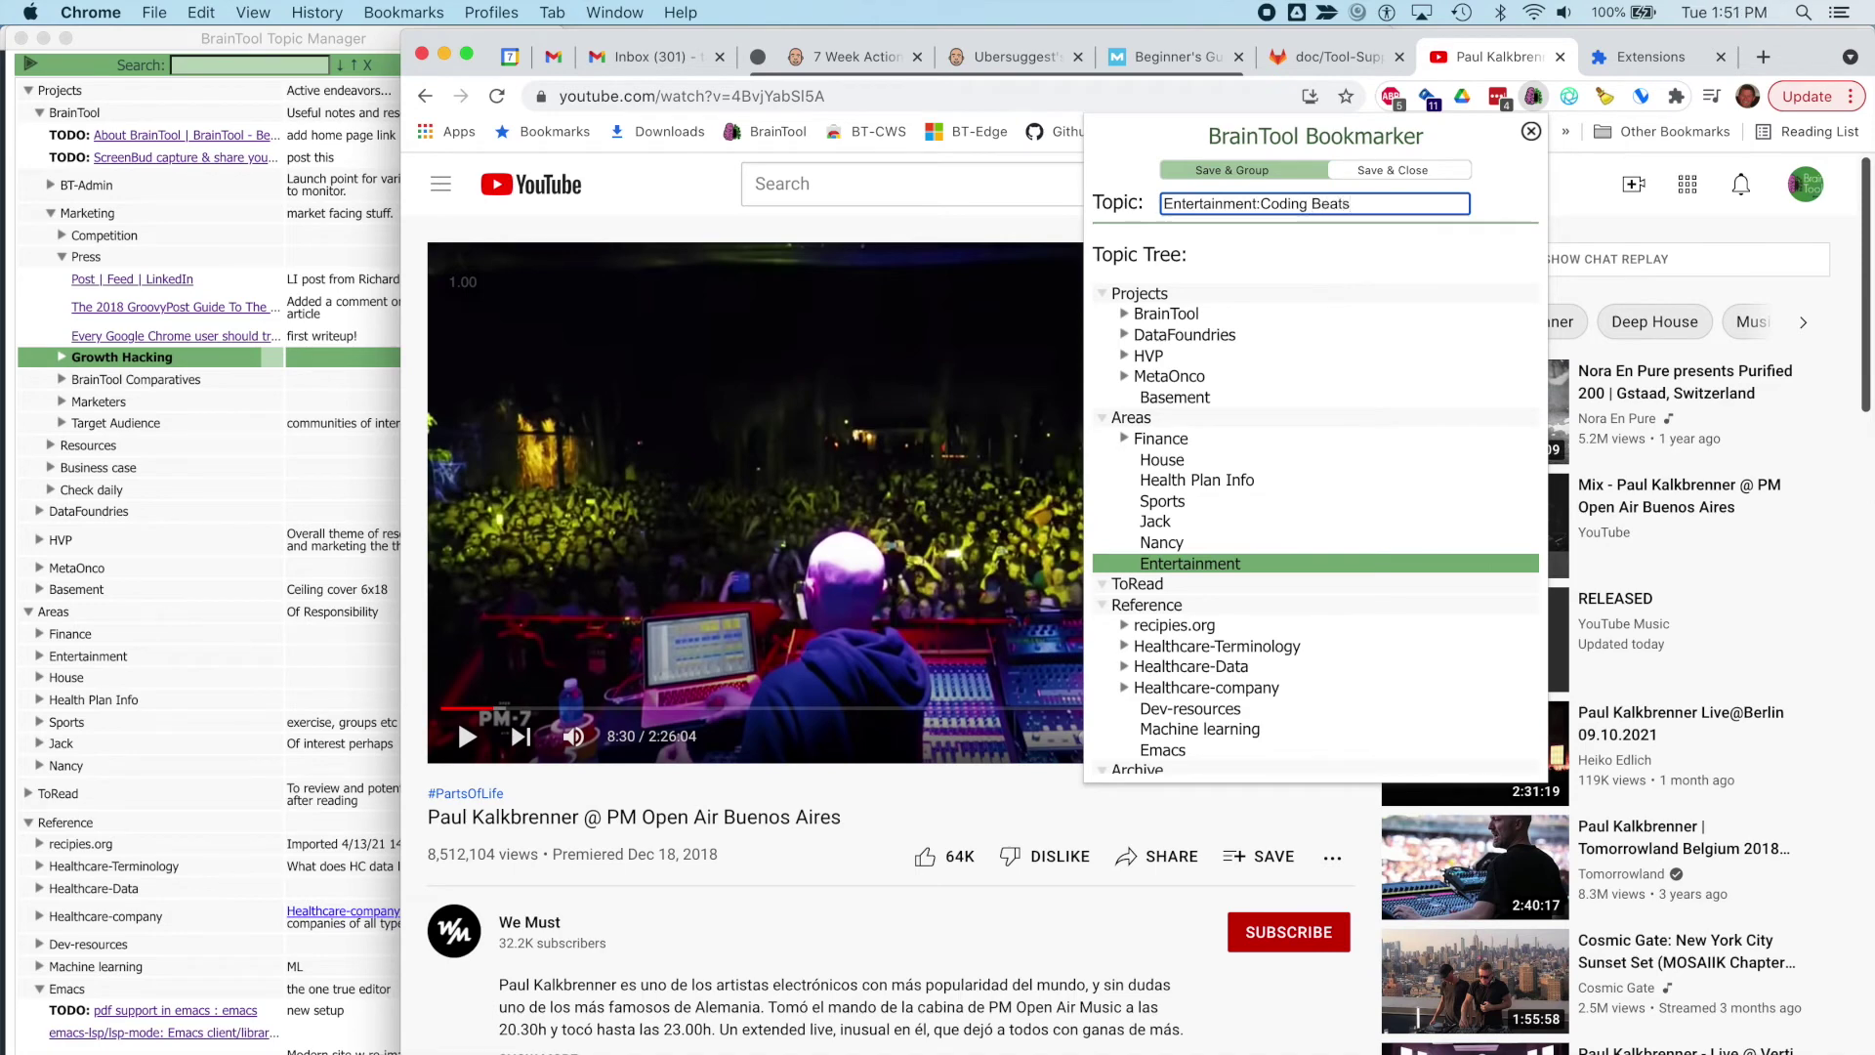
pyautogui.press('Return')
# Start a bookmark for the GitLab Orgdown Tool-Support page with the note "BT in orgdown supported list".
pyautogui.hotkey('alt', 'b')
pyautogui.write('BT in orgdown')
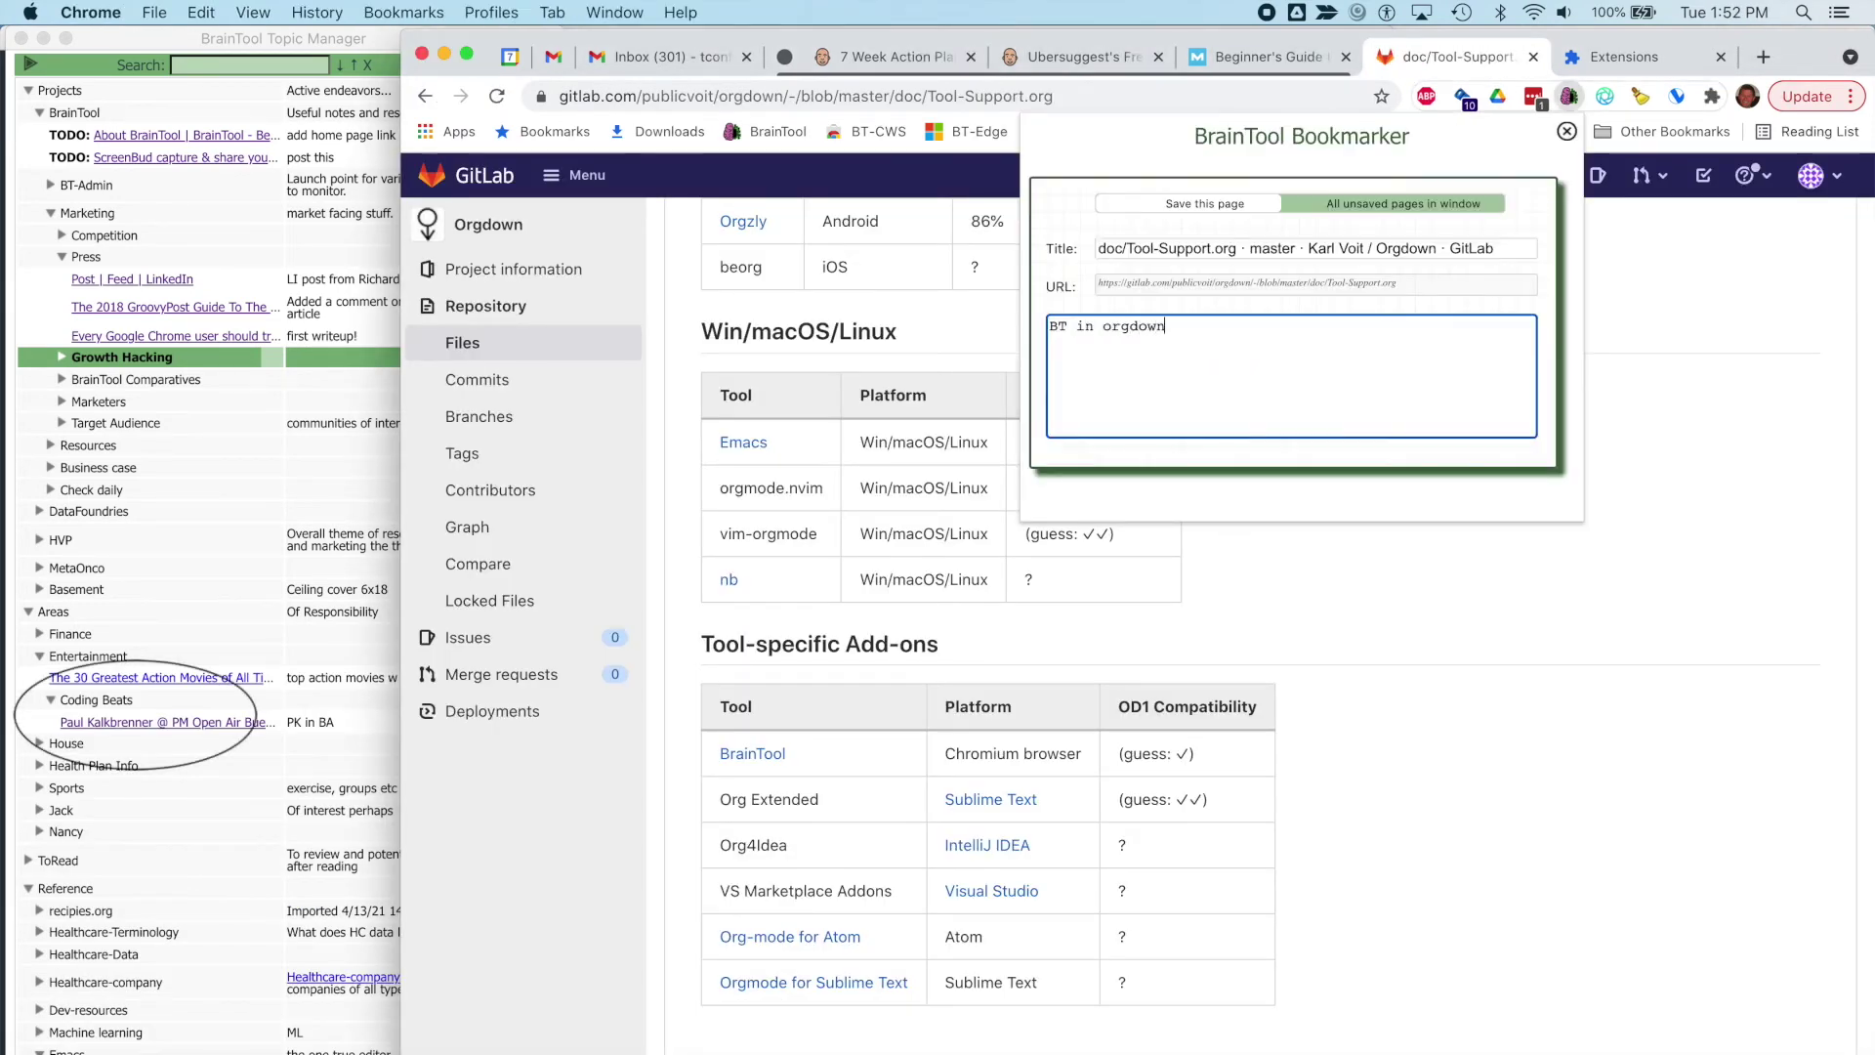
pyautogui.write(' supported list')
pyautogui.press('Return')
# Replace the prefilled Entertainment topic of the Orgdown bookmark with the Emacs topic.
pyautogui.press('BackSpace')
pyautogui.press('BackSpace')
pyautogui.press('BackSpace')
pyautogui.press('BackSpace')
pyautogui.press('BackSpace')
pyautogui.press('BackSpace')
pyautogui.press('BackSpace')
pyautogui.press('BackSpace')
pyautogui.press('BackSpace')
pyautogui.press('BackSpace')
pyautogui.press('BackSpace')
pyautogui.press('BackSpace')
pyautogui.press('BackSpace')
pyautogui.press('BackSpace')
pyautogui.press('BackSpace')
pyautogui.press('BackSpace')
pyautogui.press('BackSpace')
pyautogui.press('BackSpace')
pyautogui.press('BackSpace')
pyautogui.press('BackSpace')
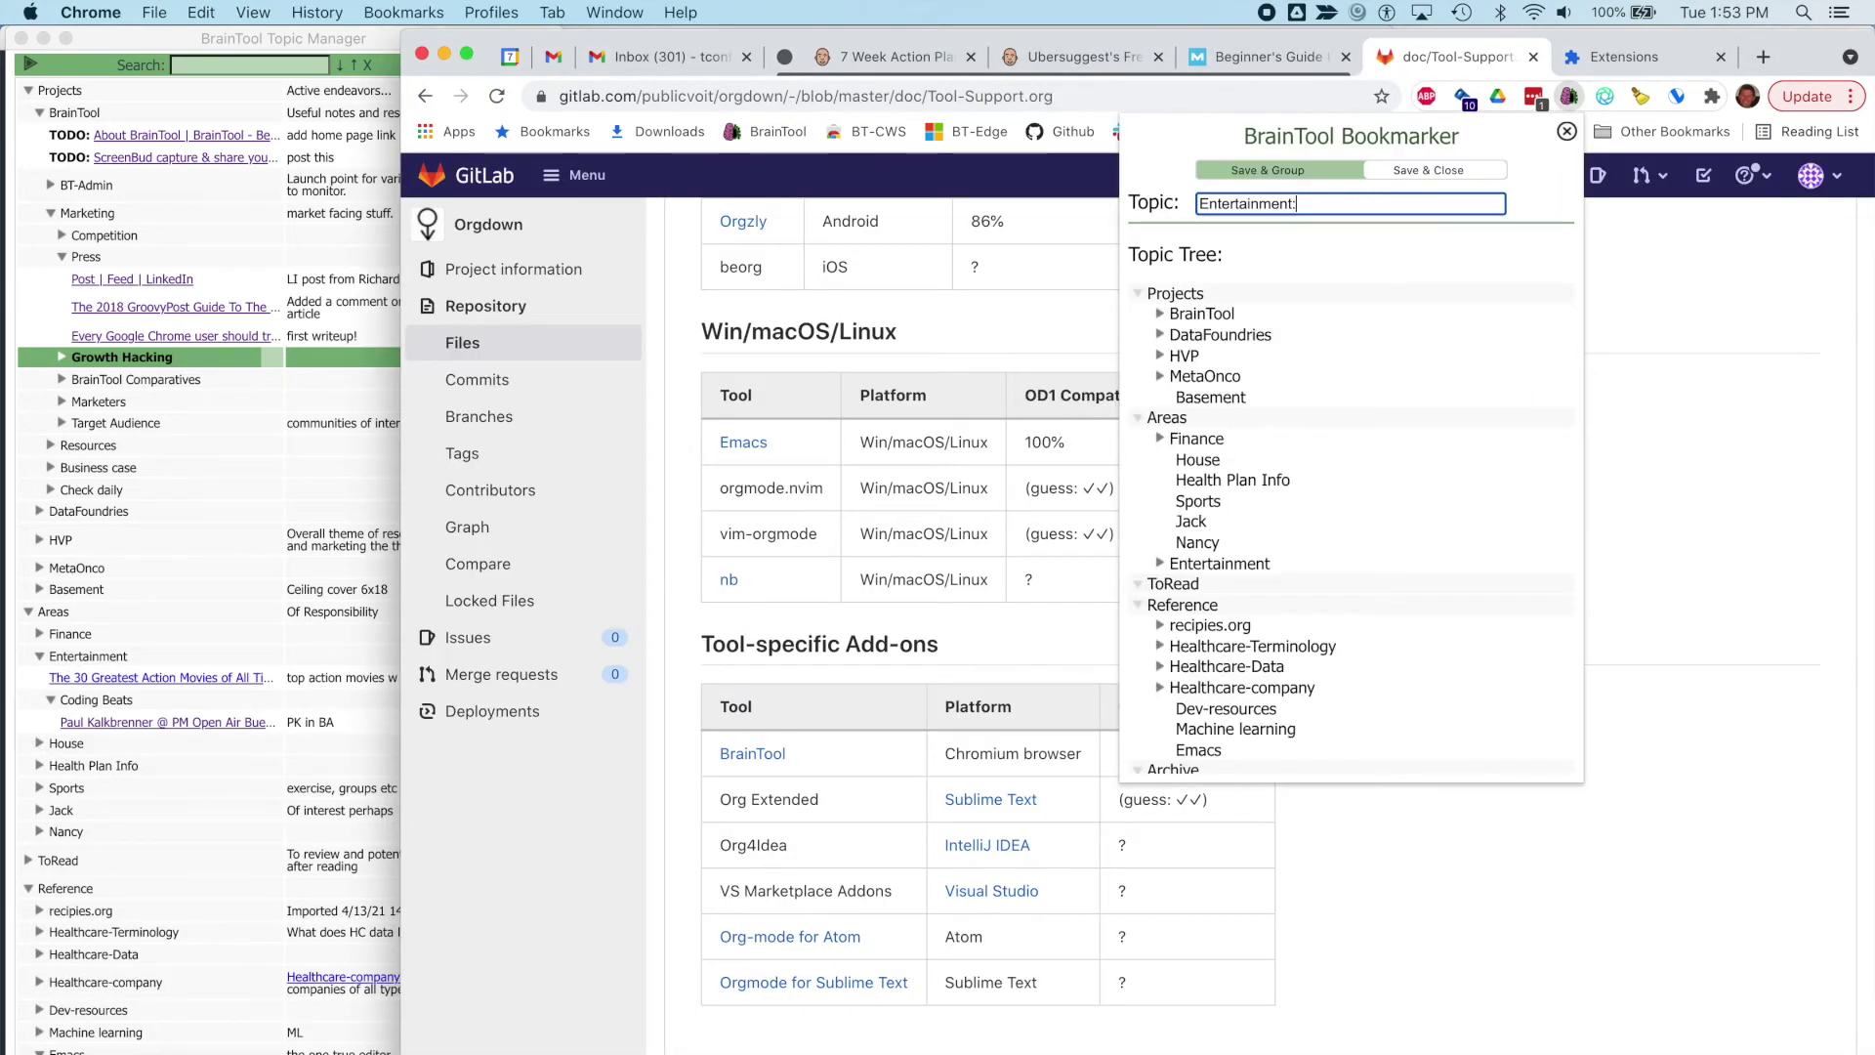
pyautogui.write('ema')
pyautogui.press('BackSpace')
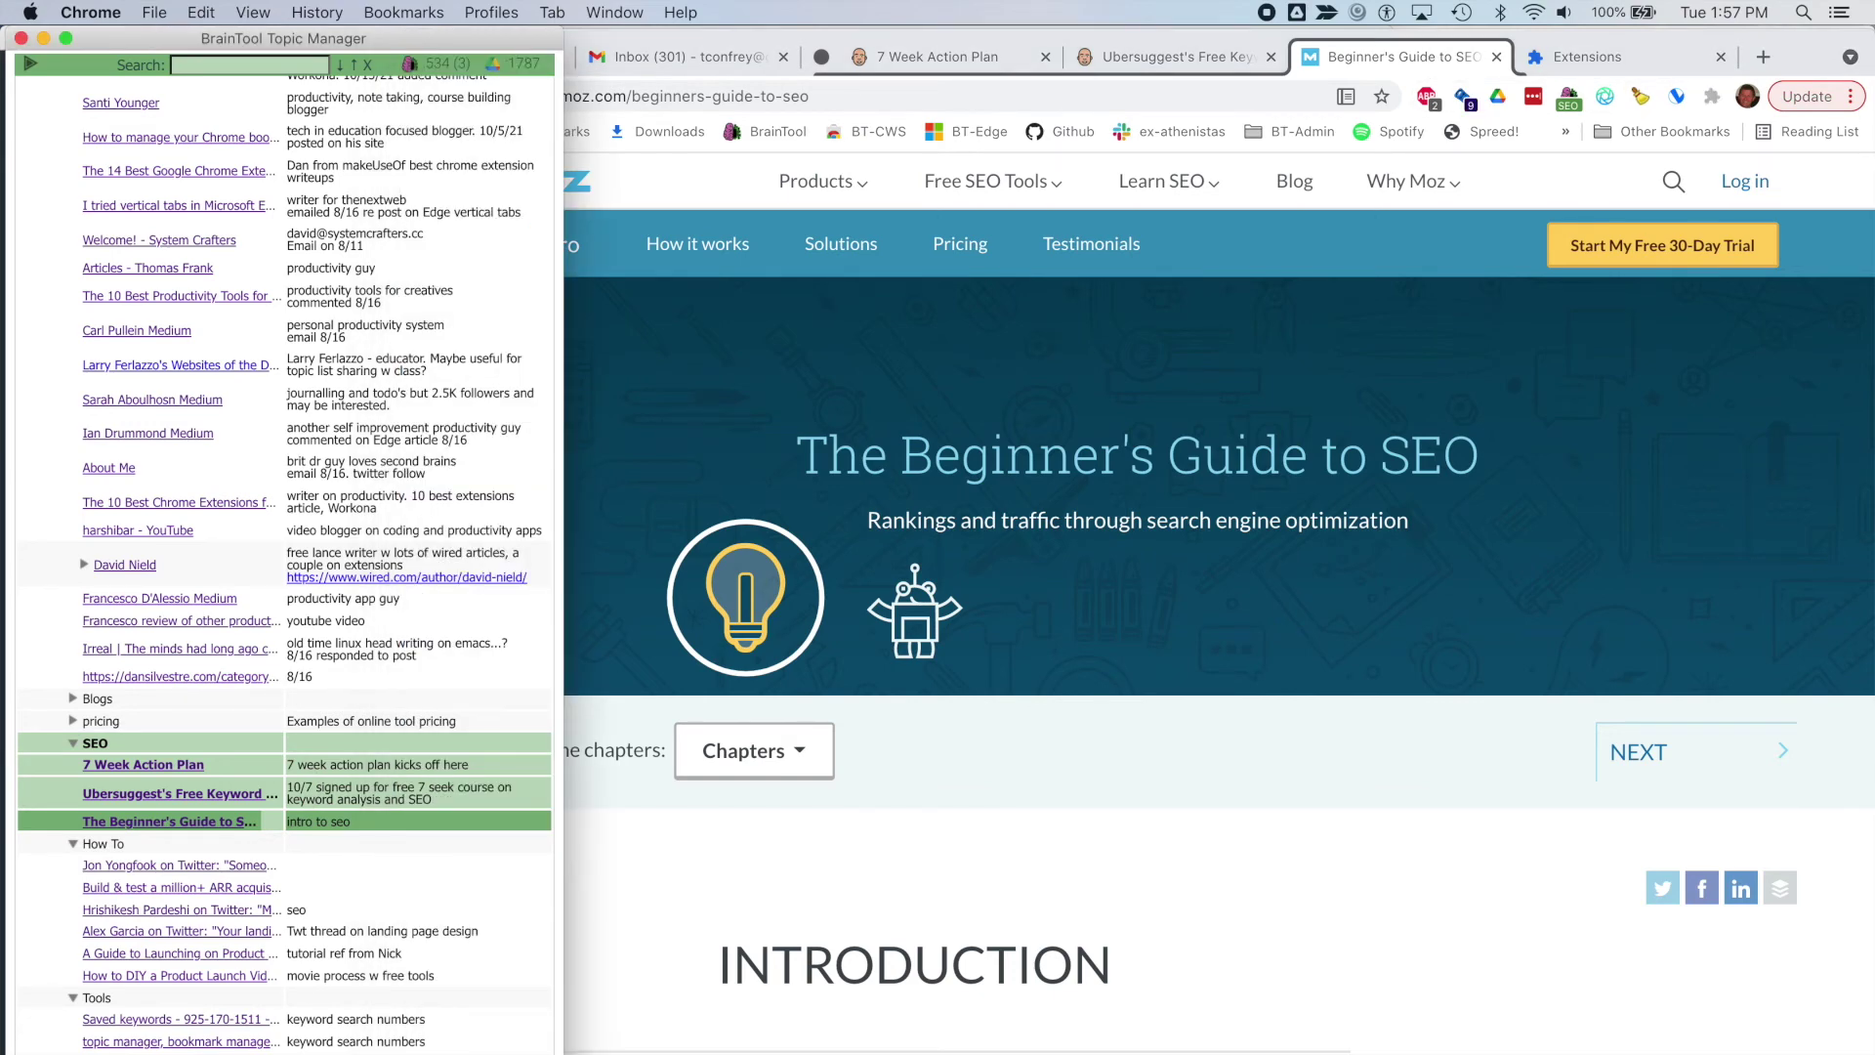
# Close all open tabs of the SEO topic as a group from the Topic Manager.
pyautogui.click(147, 743)
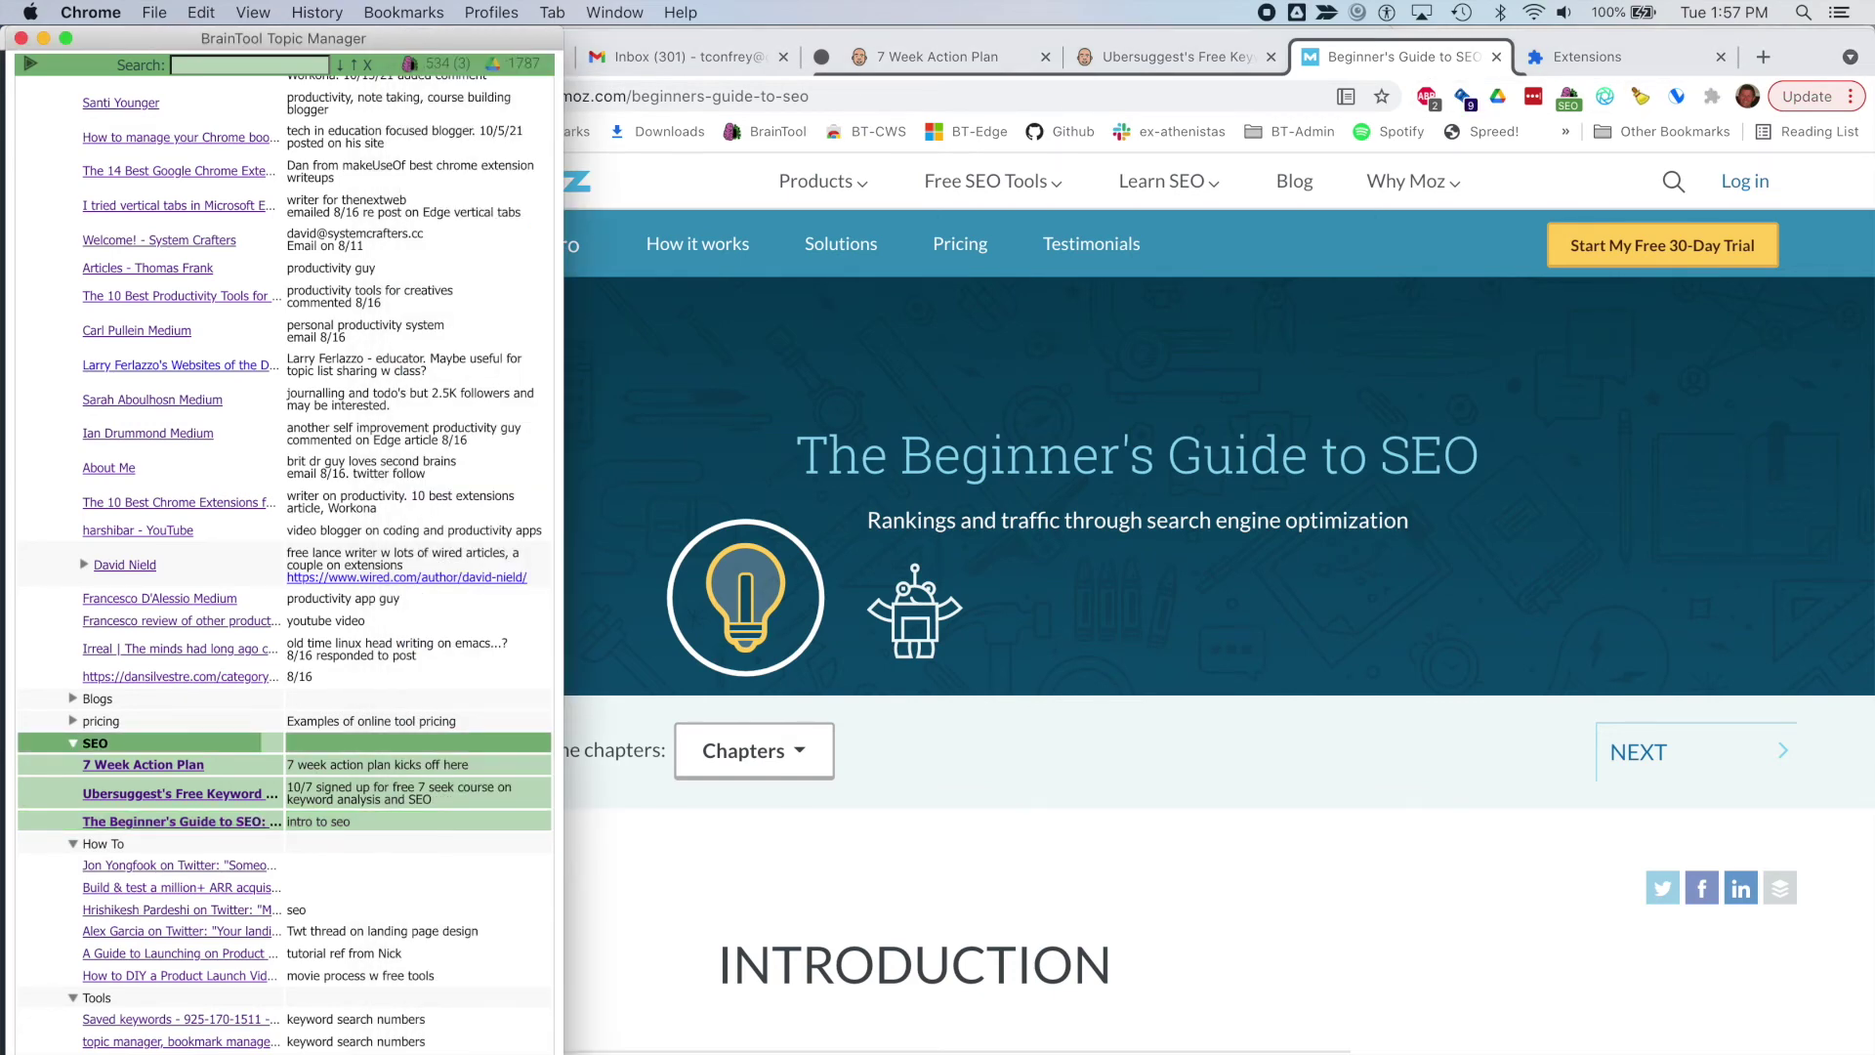
pyautogui.press('Return')
pyautogui.press('Tab')
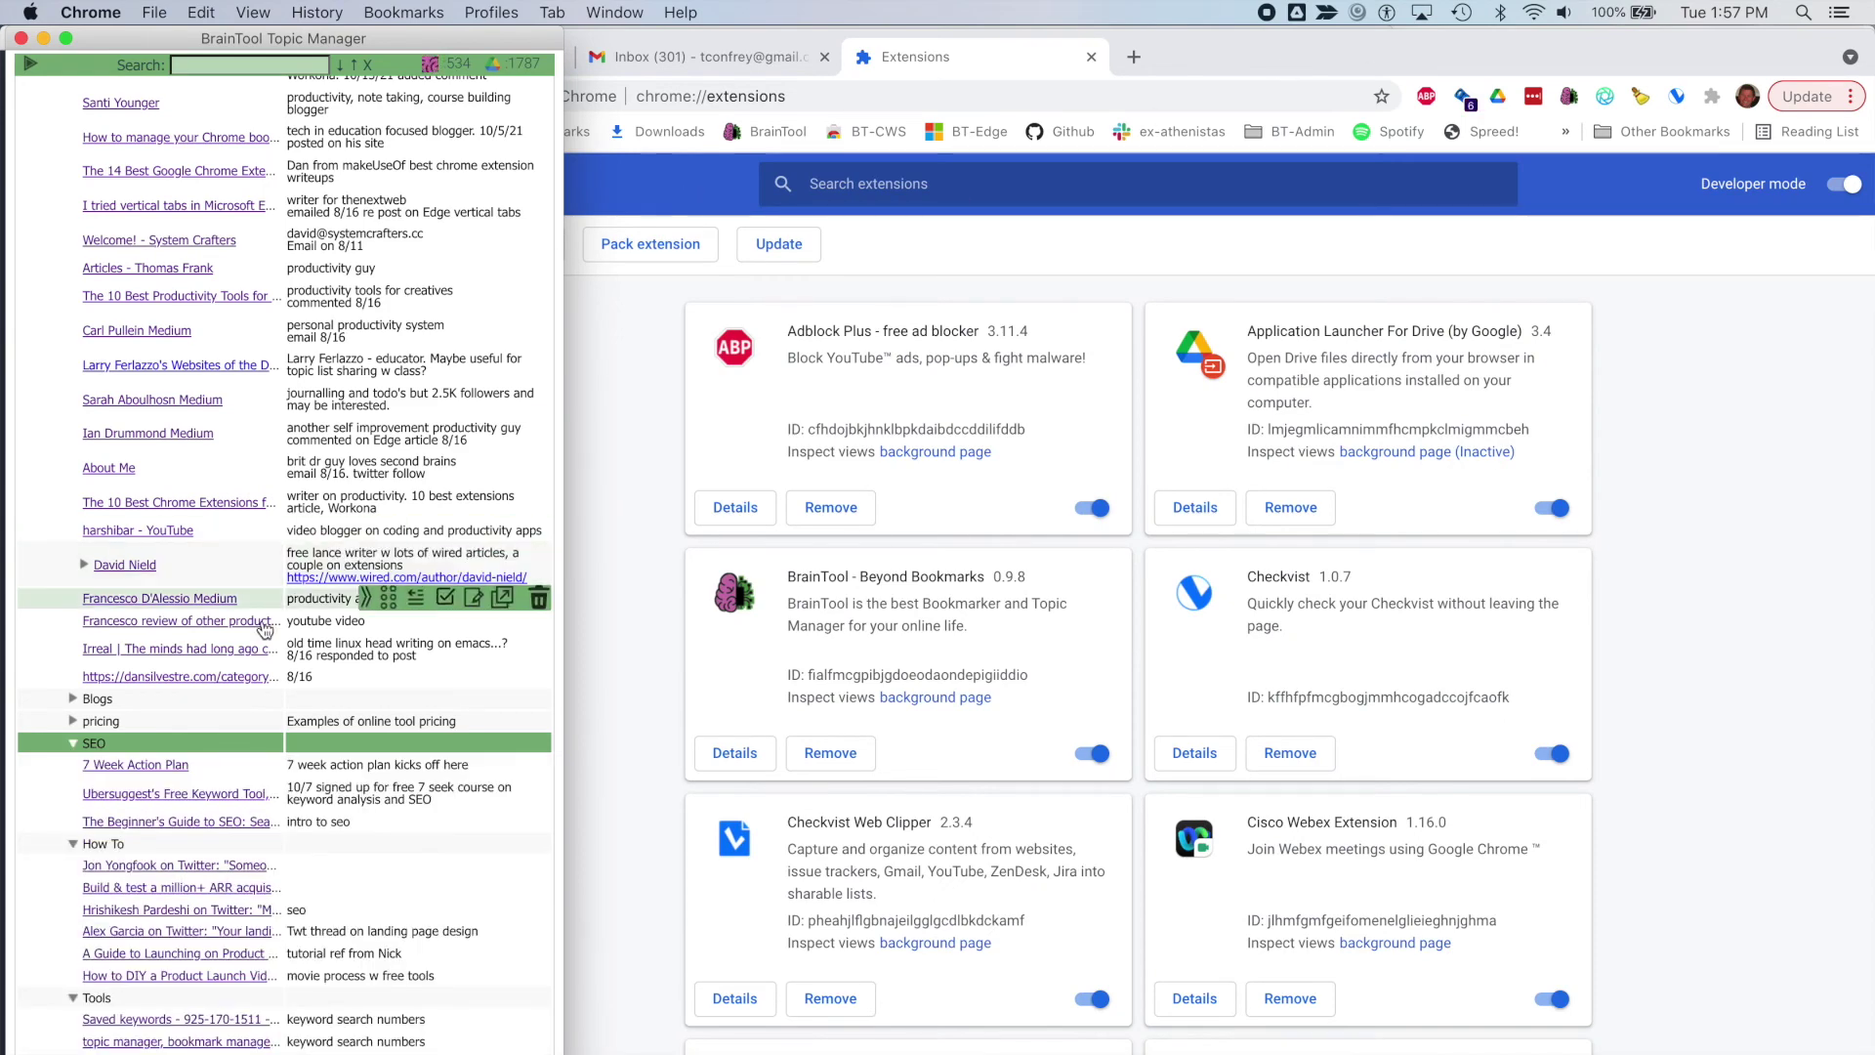
# Move 7 Week Action Plan and The Beginner's Guide to SEO from SEO into How To, and Ubersuggest's Free Keyword Tool into Tools.
pyautogui.moveTo(387, 768)
pyautogui.moveTo(388, 768); pyautogui.dragTo(385, 855)
pyautogui.moveTo(387, 772); pyautogui.dragTo(377, 983)
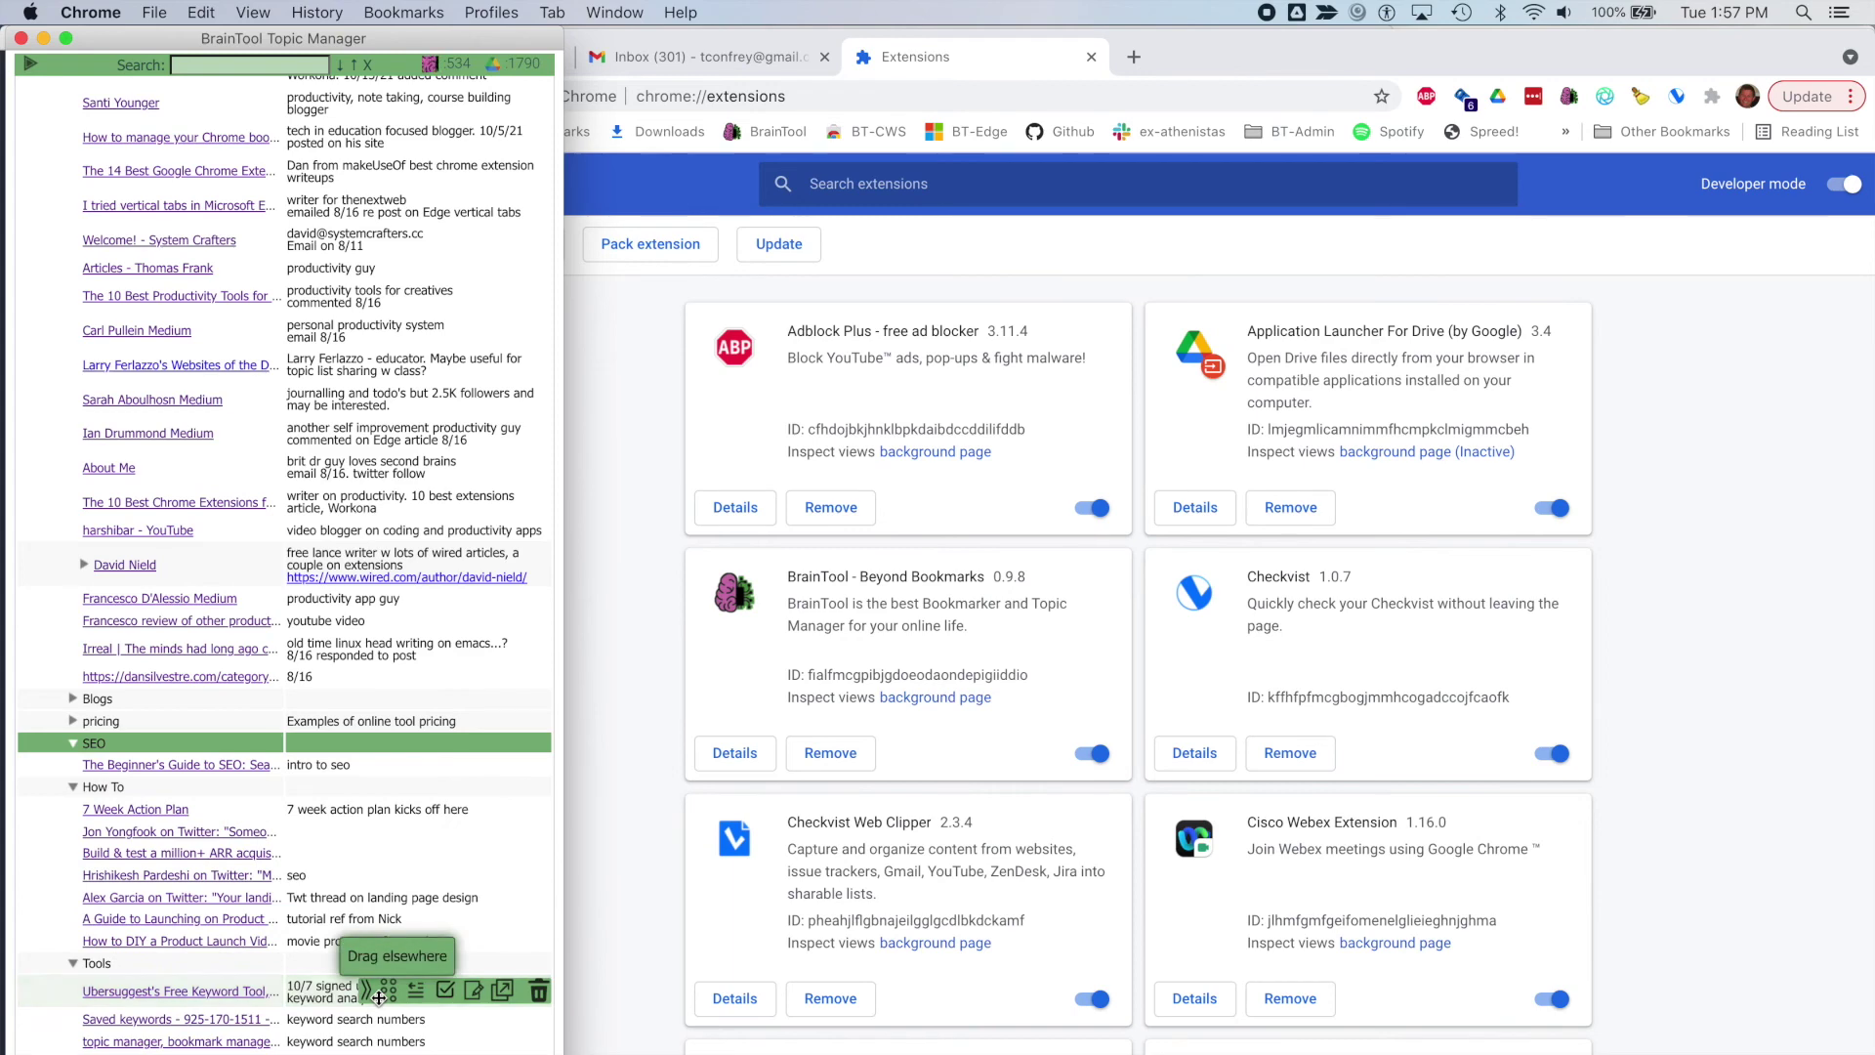
pyautogui.moveTo(387, 824); pyautogui.dragTo(386, 849)
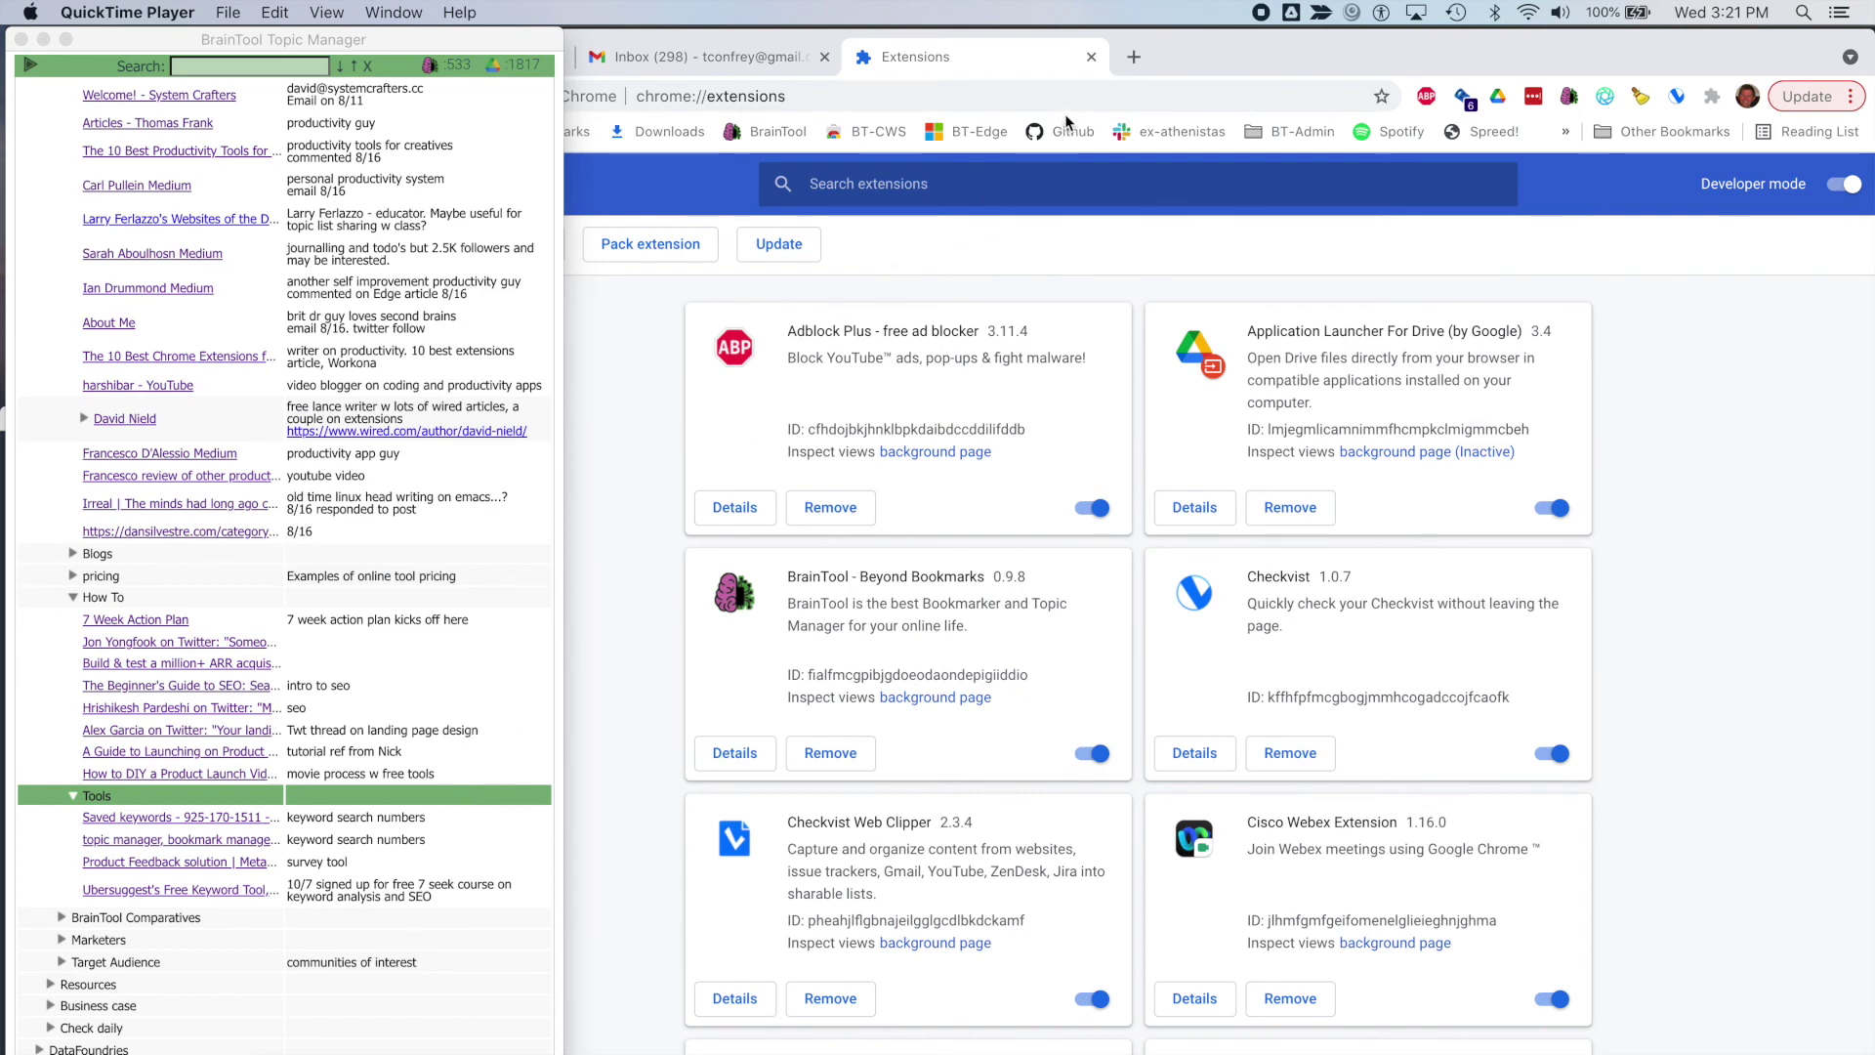
# Close the Extensions tab in the browser window.
pyautogui.click(1091, 57)
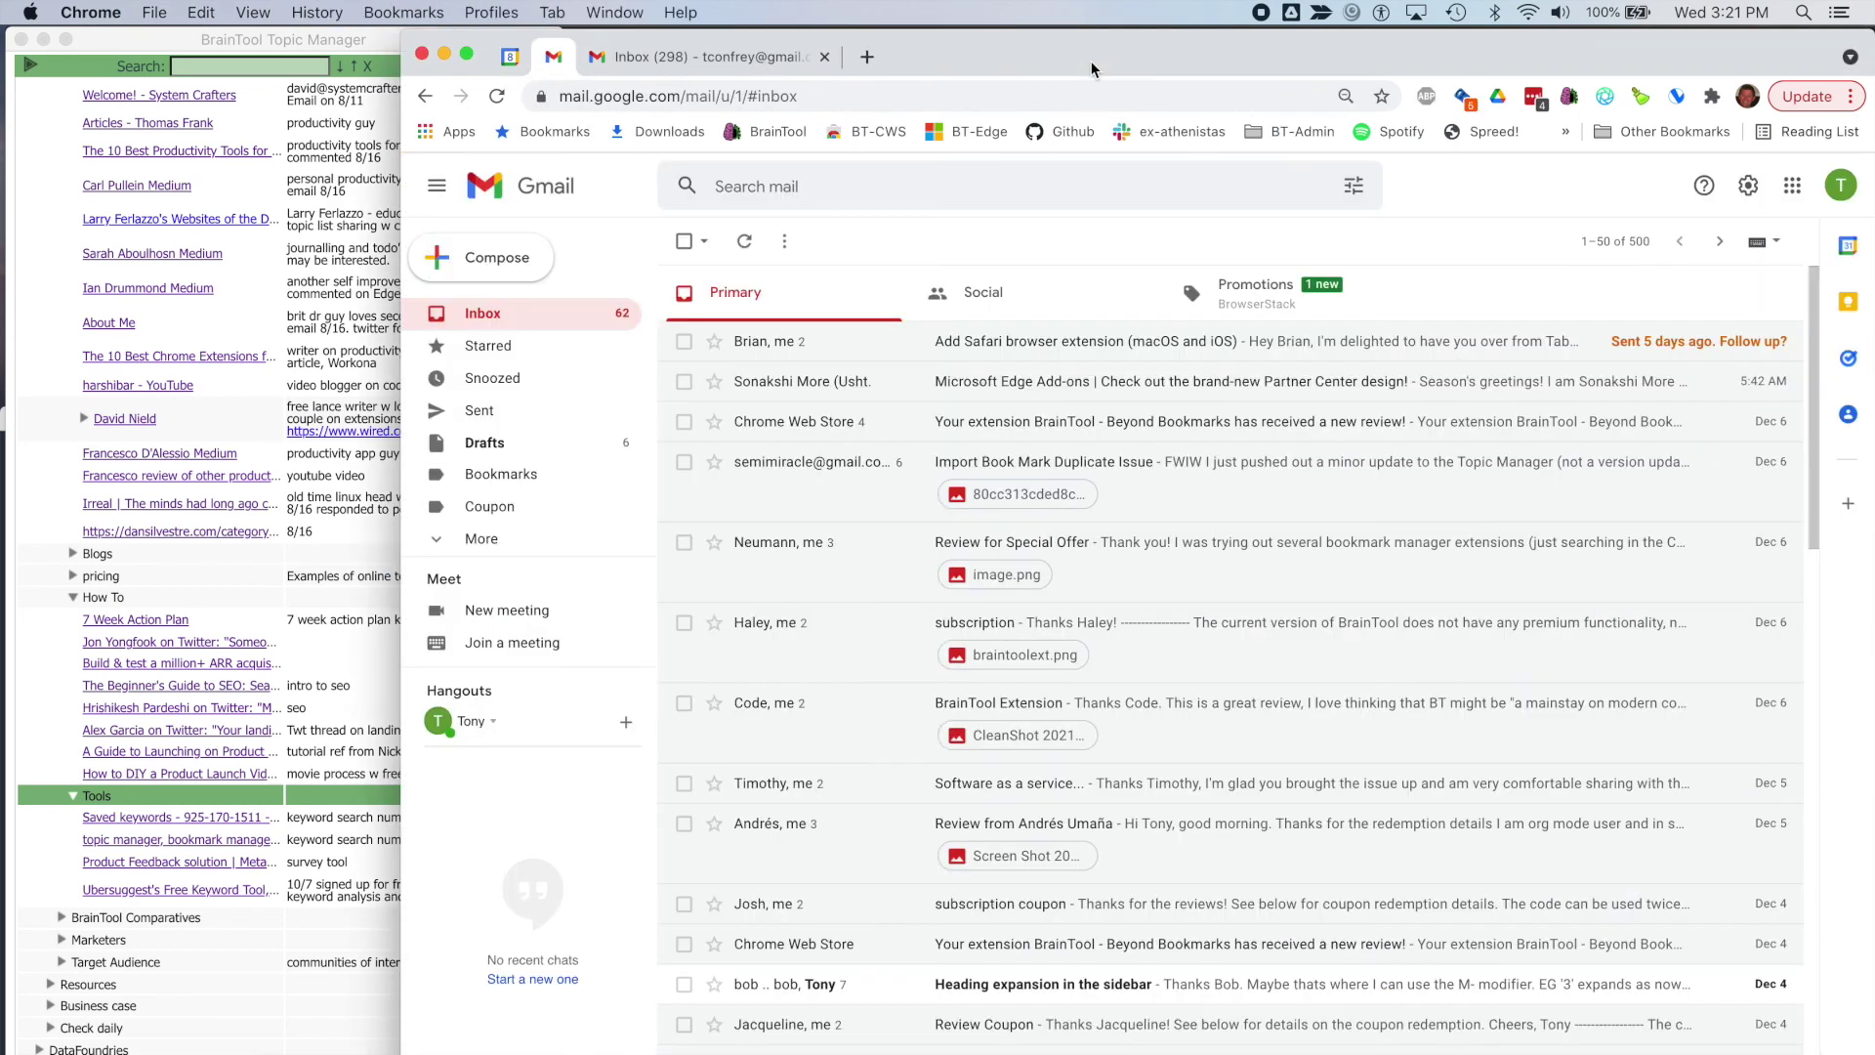